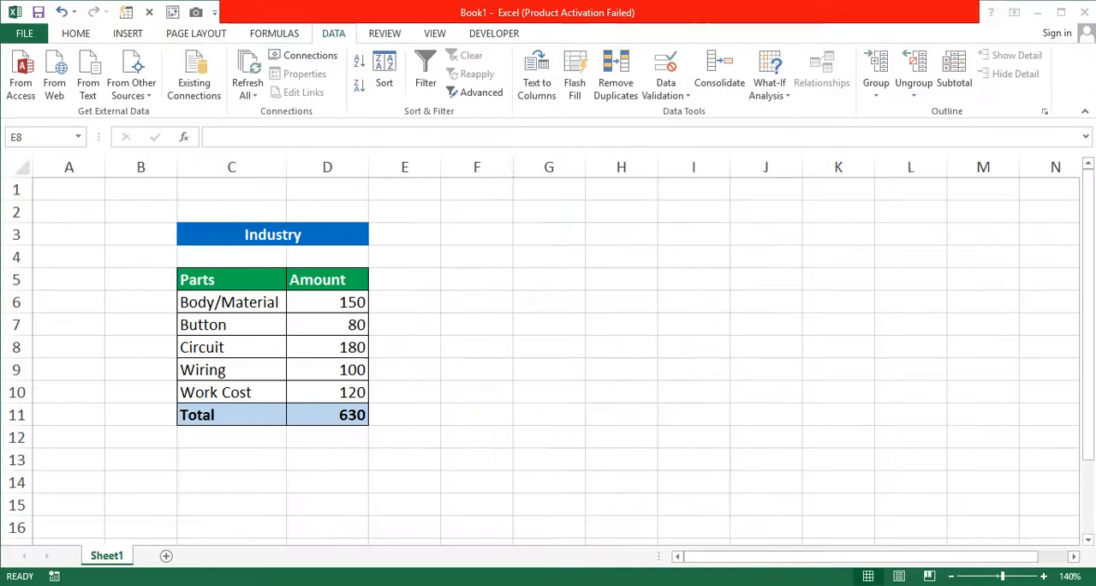
left_click(474, 438)
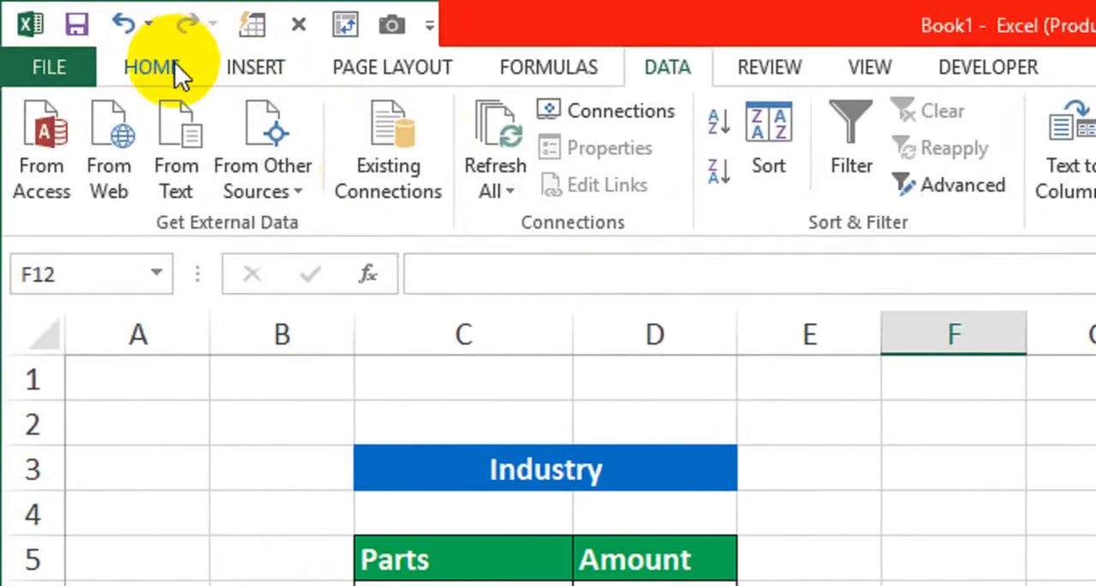
left_click(685, 64)
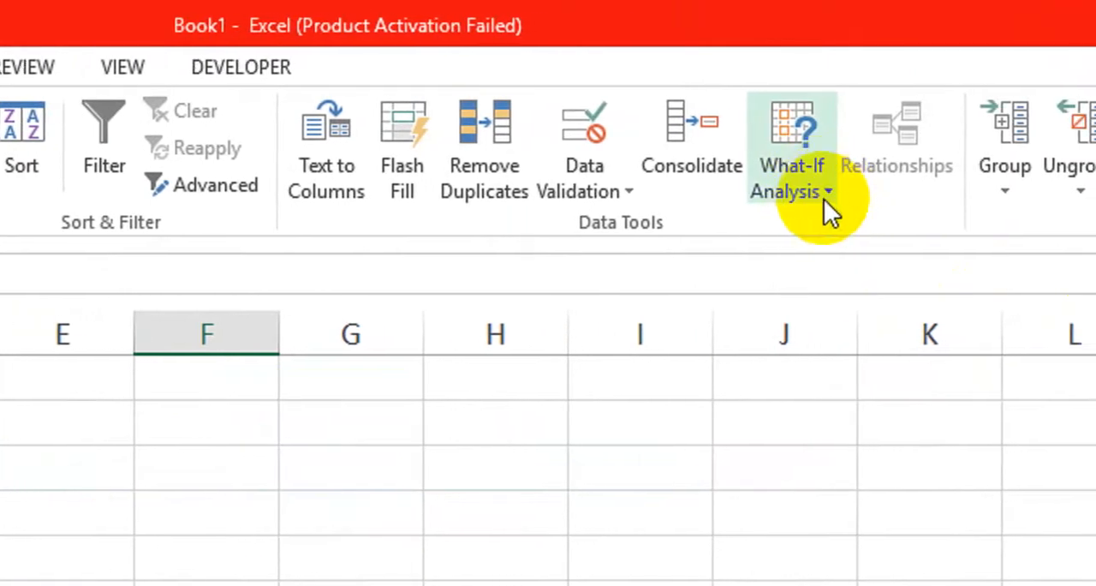
left_click(824, 198)
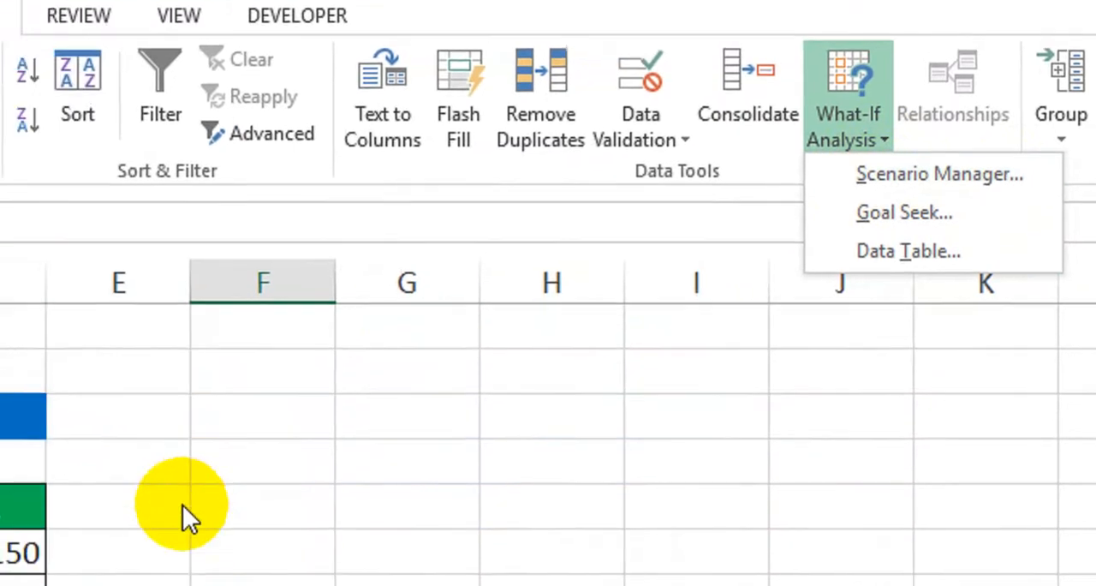
left_click(183, 504)
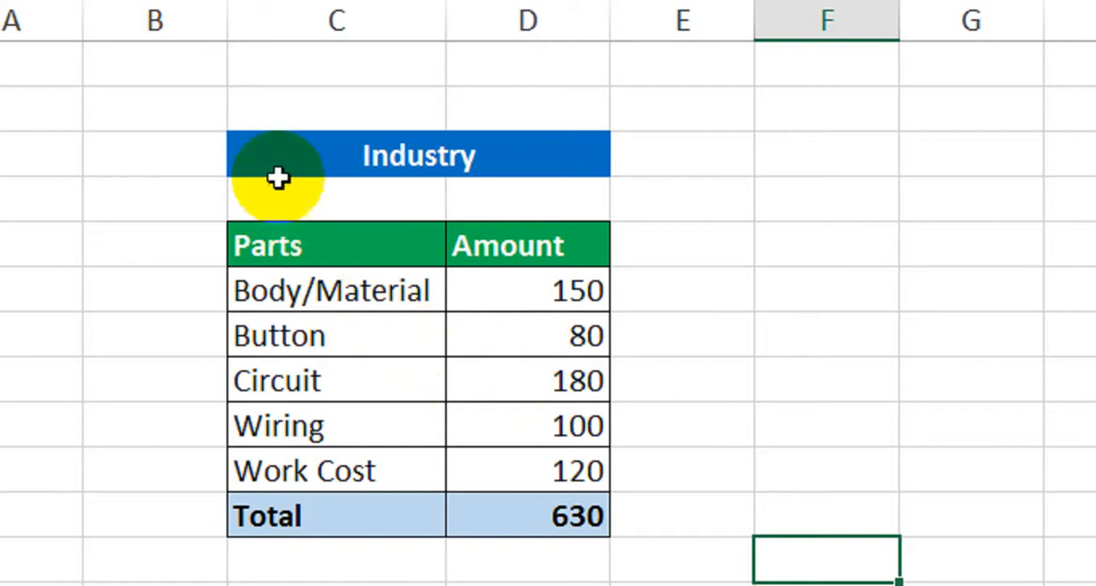
Examine each part and its amount in the Industry table, from Body/Material to Work Cost
left_click_drag(278, 177, 419, 506)
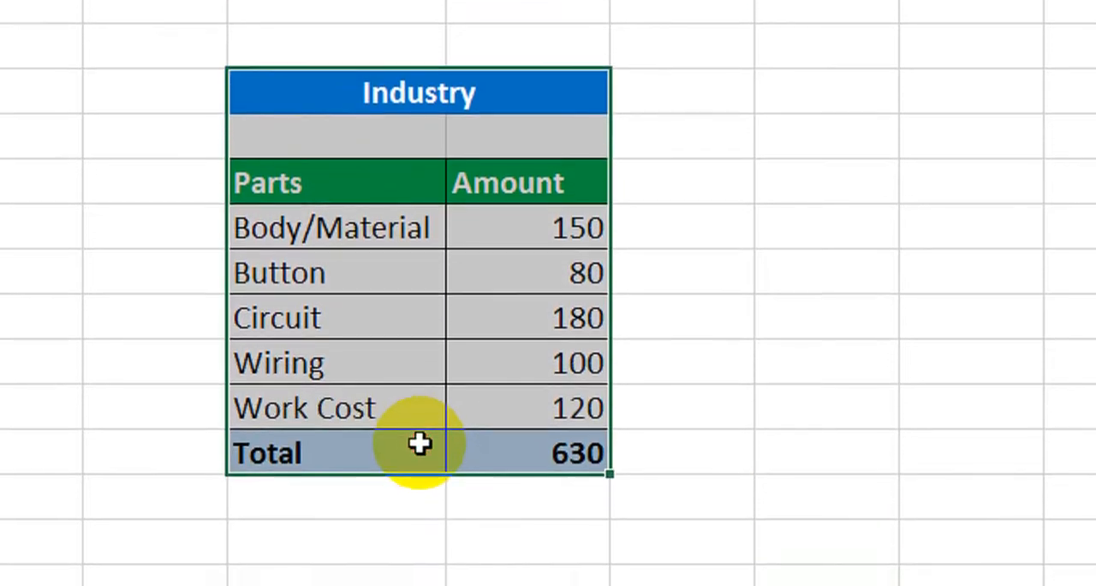
left_click(651, 209)
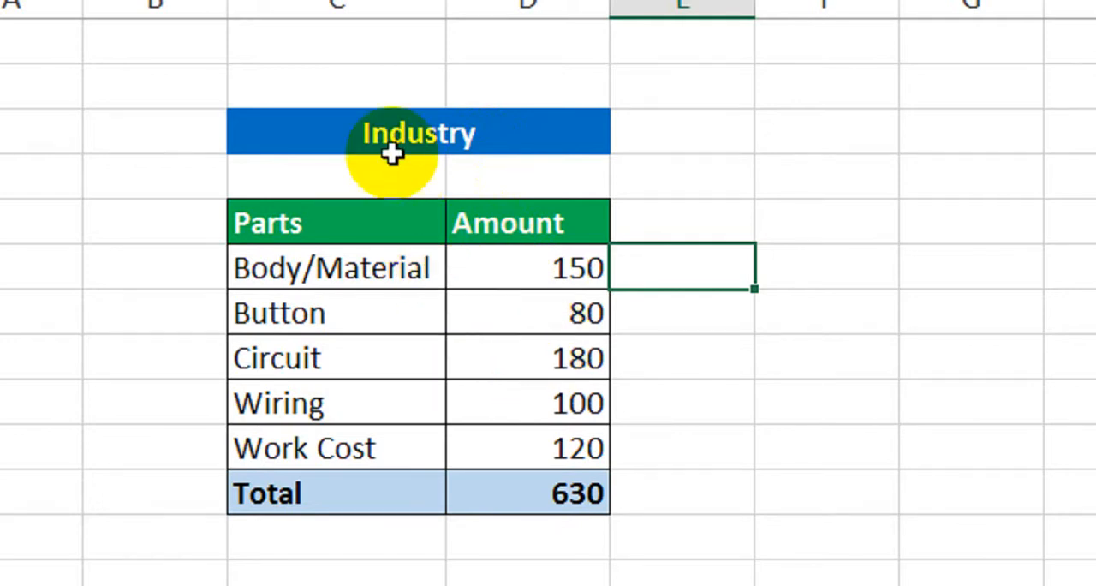
left_click(334, 272)
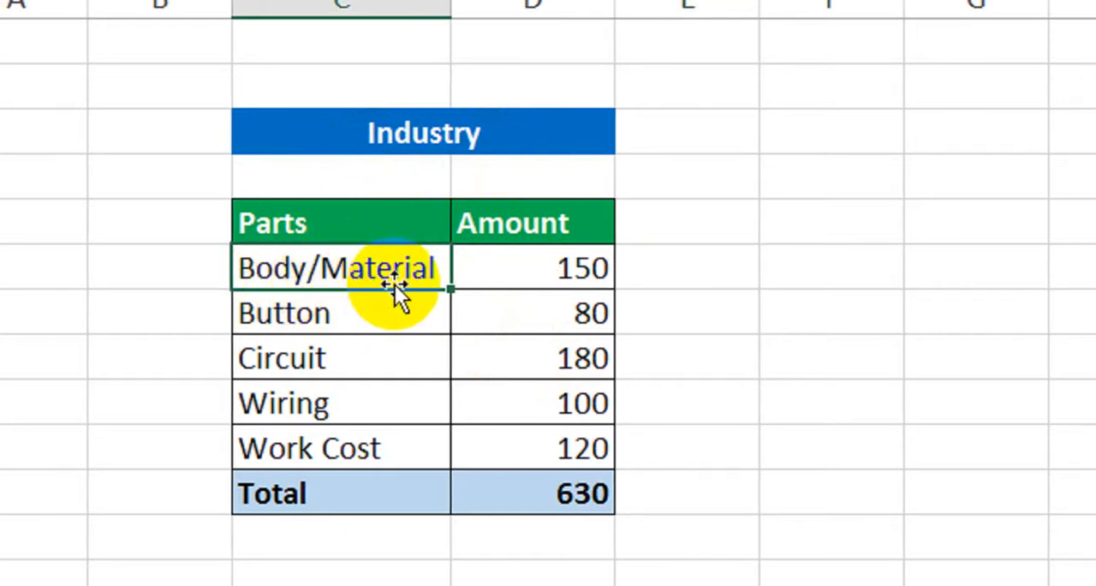
left_click(514, 279)
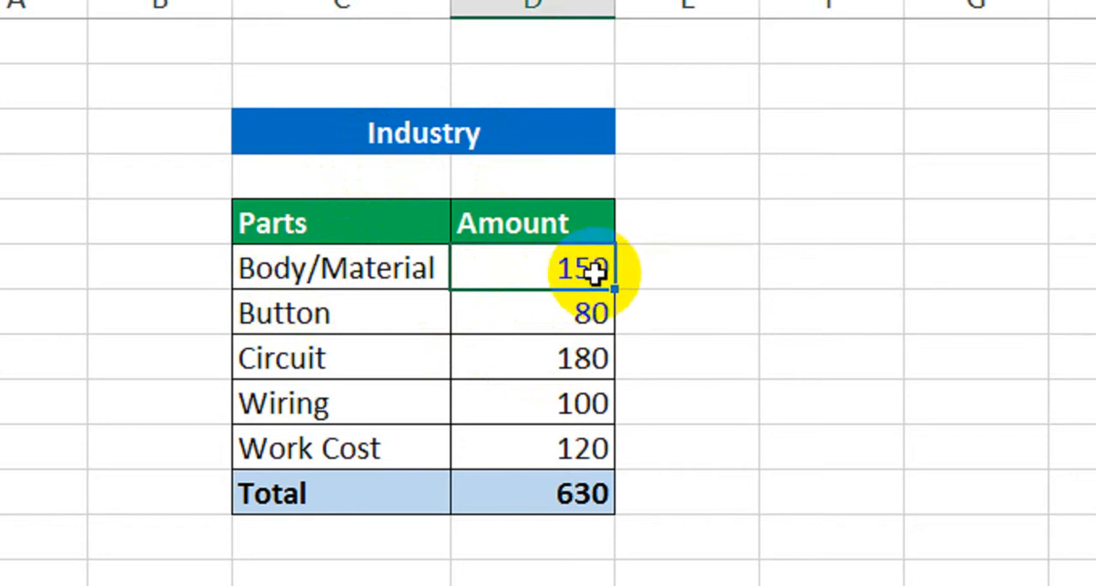
left_click(389, 316)
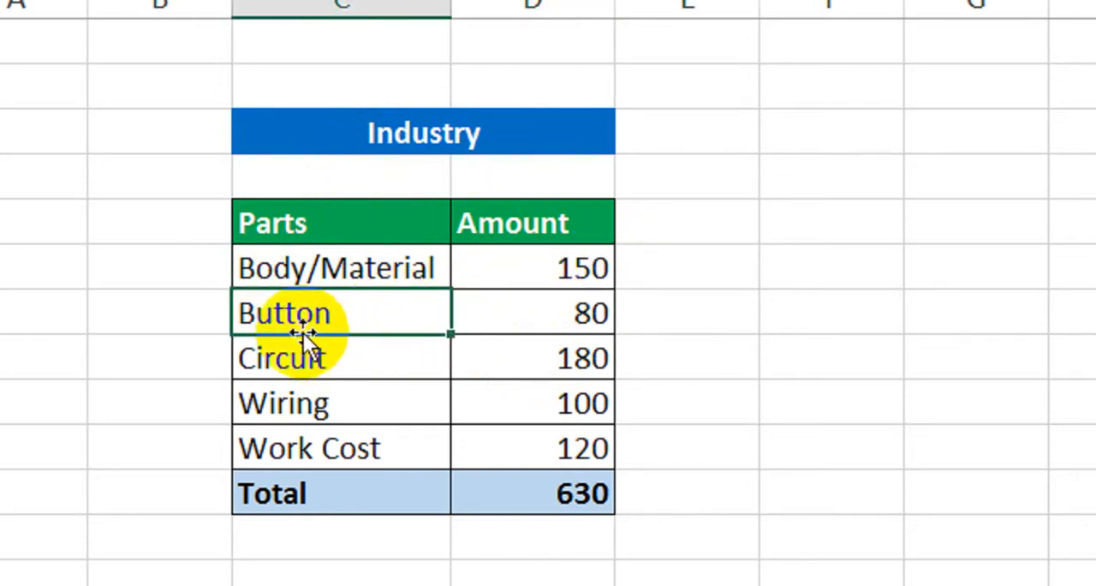
left_click(544, 314)
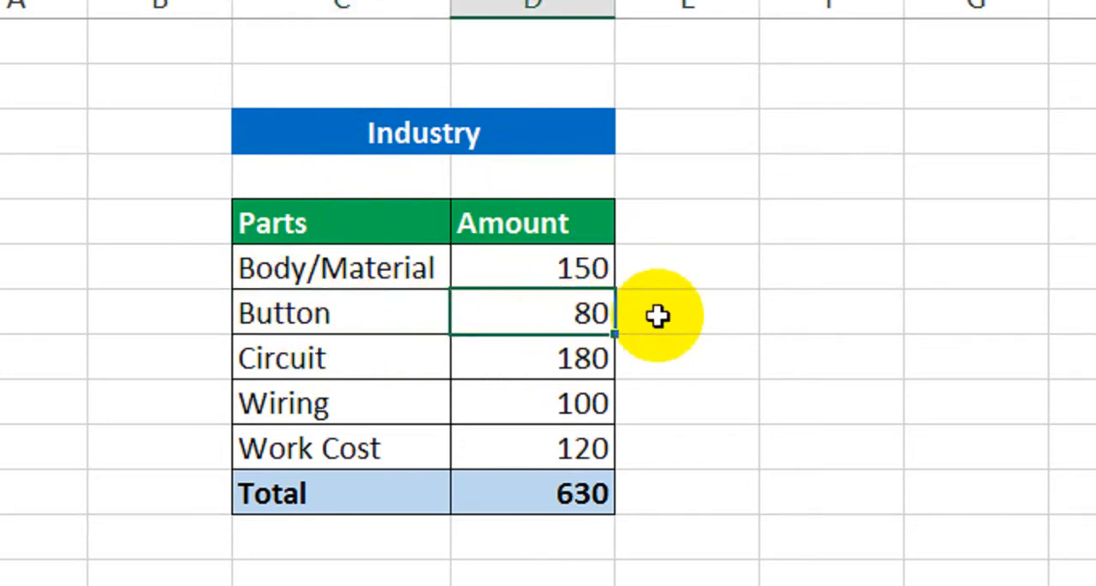
left_click(359, 356)
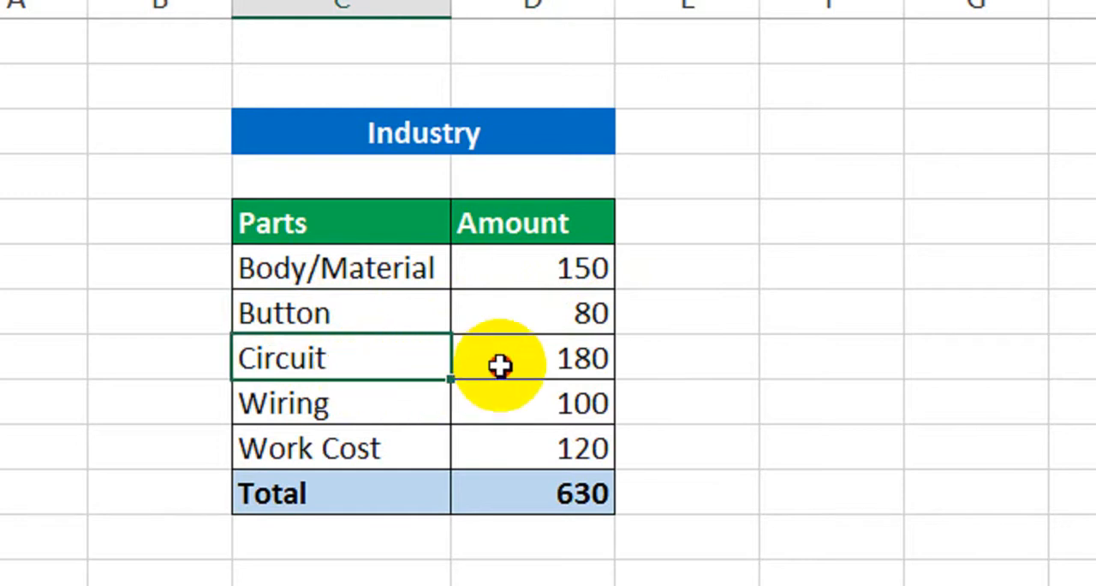
left_click(544, 370)
left_click_drag(611, 373, 397, 402)
left_click(548, 420)
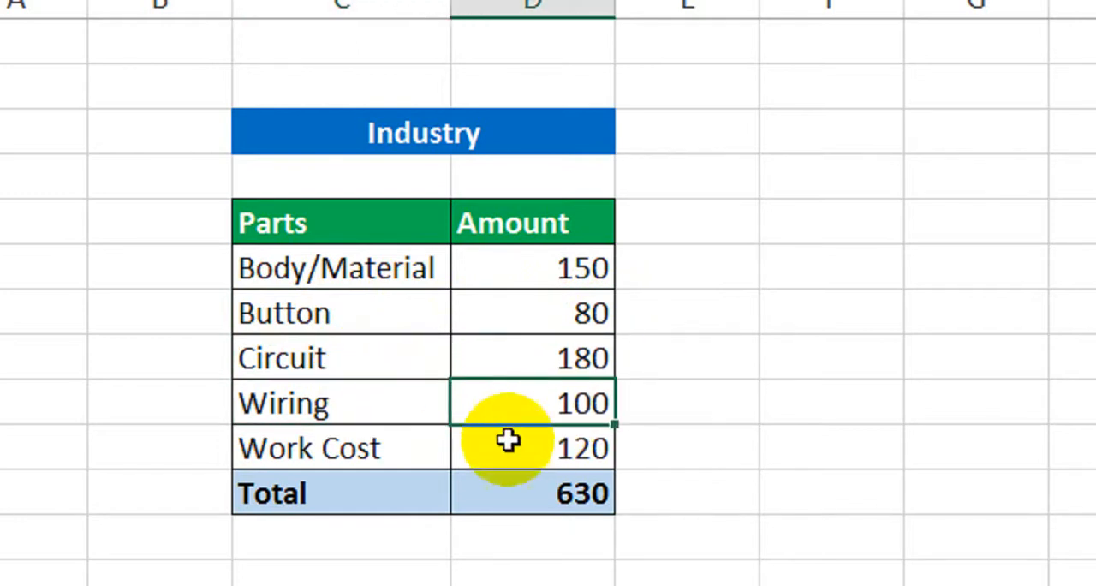
scroll(454, 441, "down", 1)
left_click(397, 439)
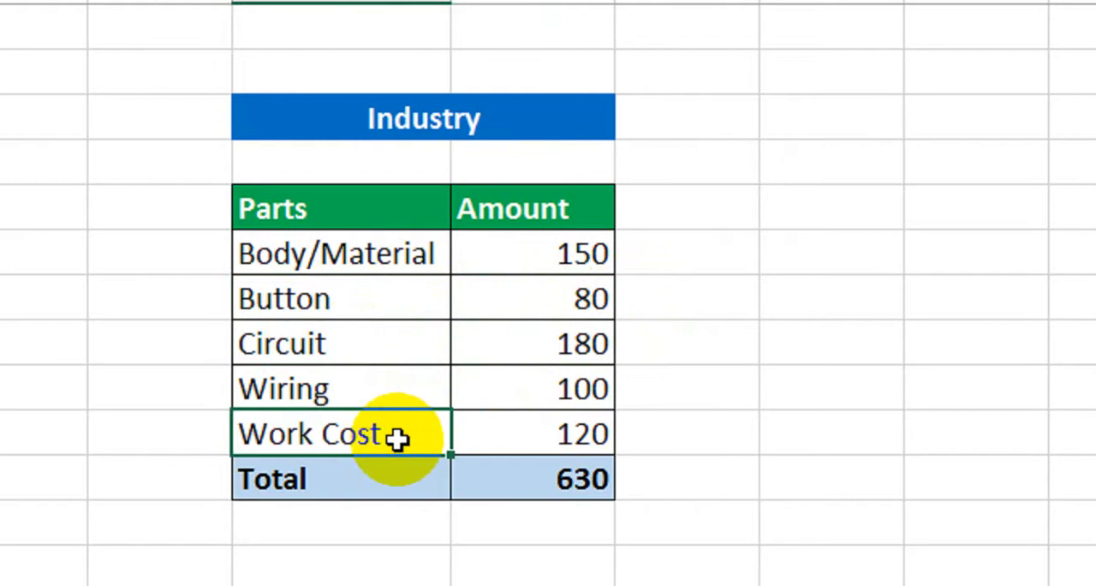
scroll(429, 442, "down", 1)
left_click(558, 423)
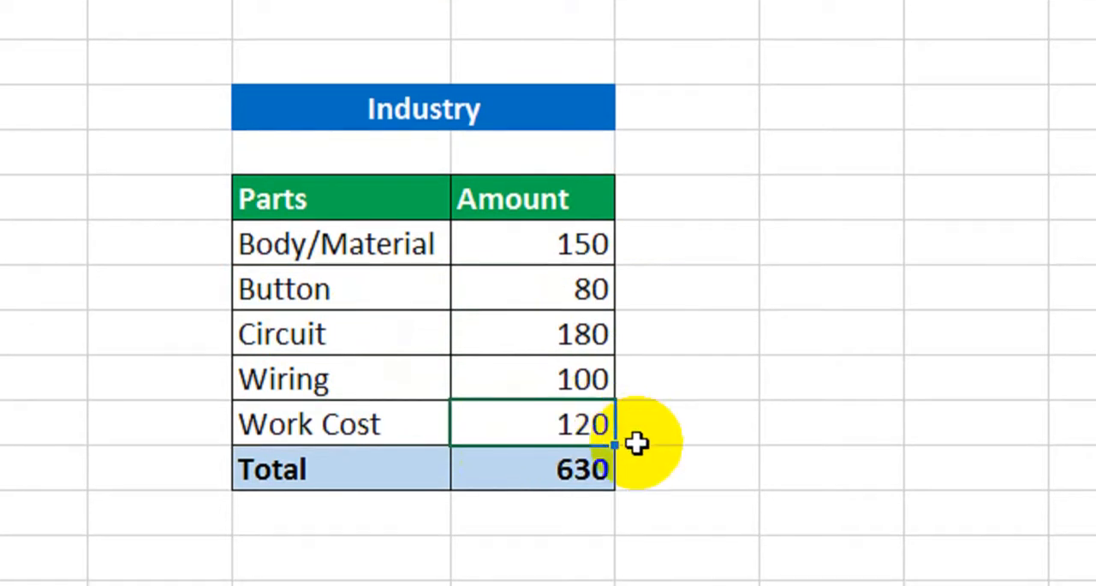
Examine the Total cell and the range of part amounts that feed it in the Amount column
scroll(600, 445, "down", 1)
left_click(543, 436)
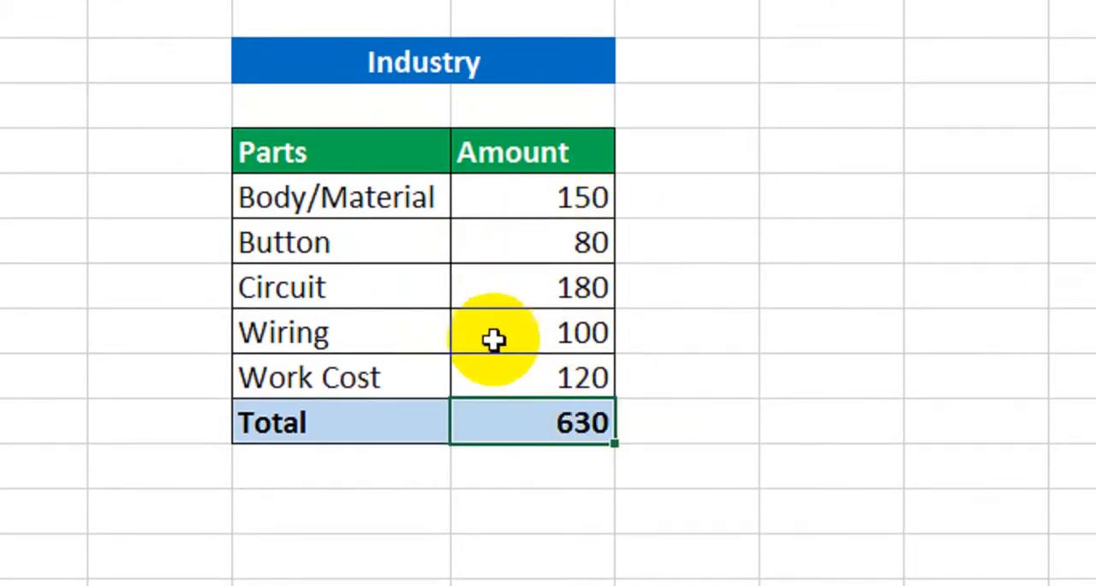
scroll(539, 443, "down", 1)
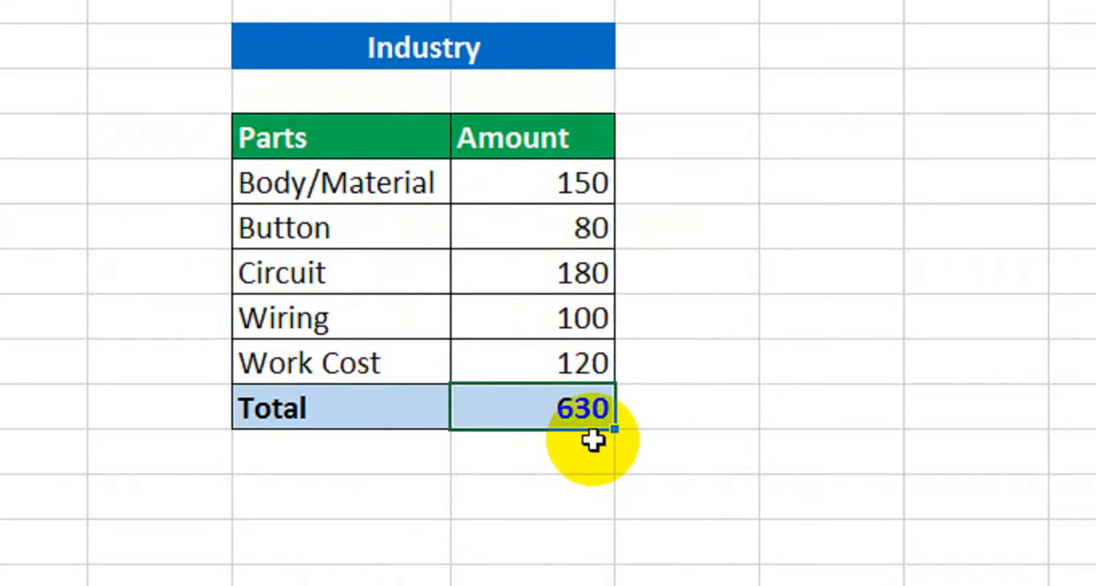
left_click_drag(567, 200, 568, 409)
scroll(567, 409, "down", 1)
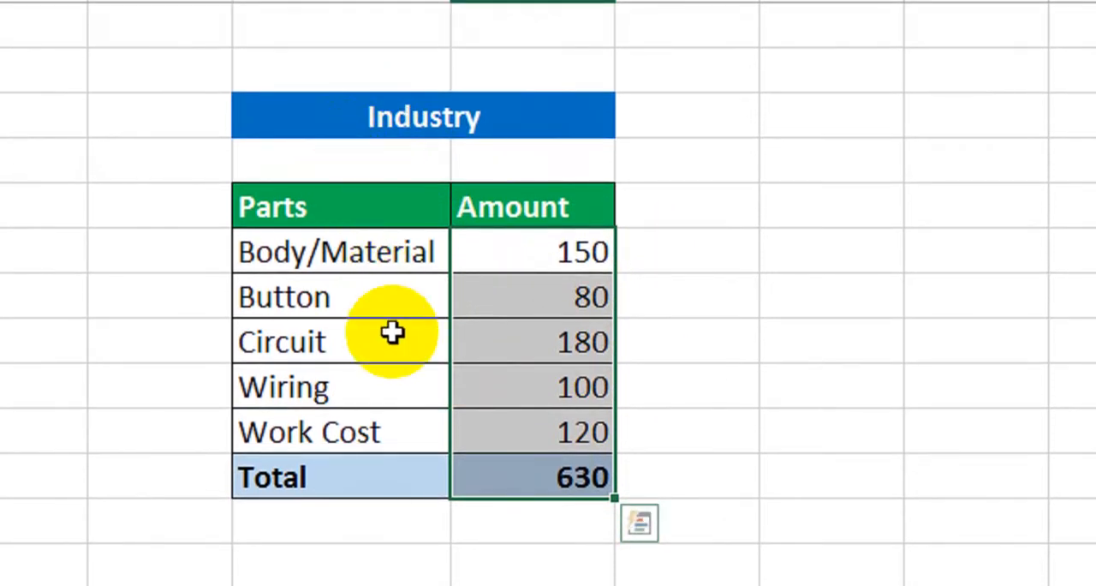
left_click(543, 509)
left_click(557, 472)
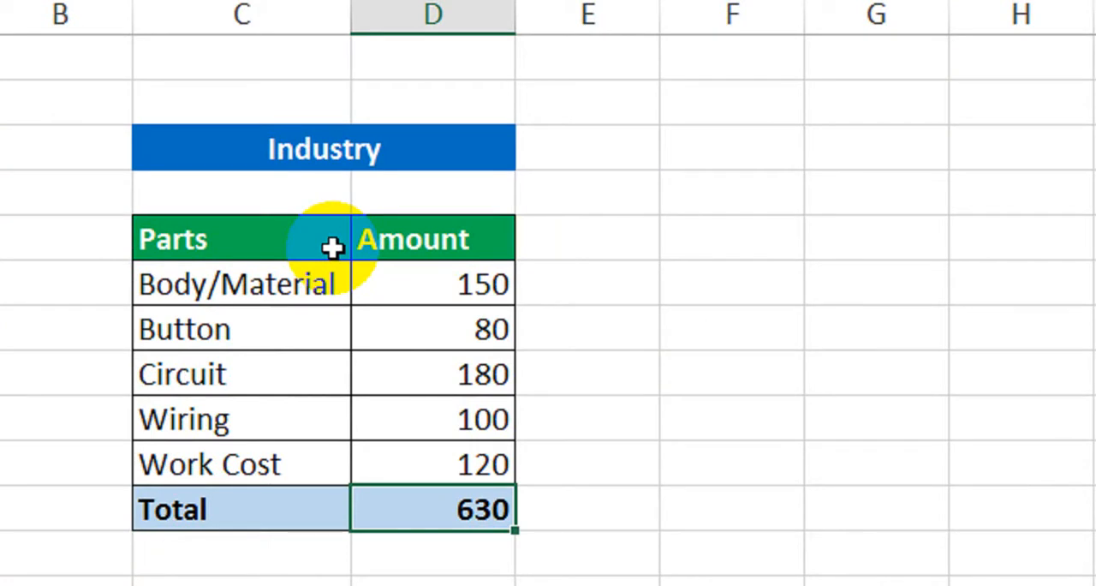
left_click_drag(434, 289, 441, 474)
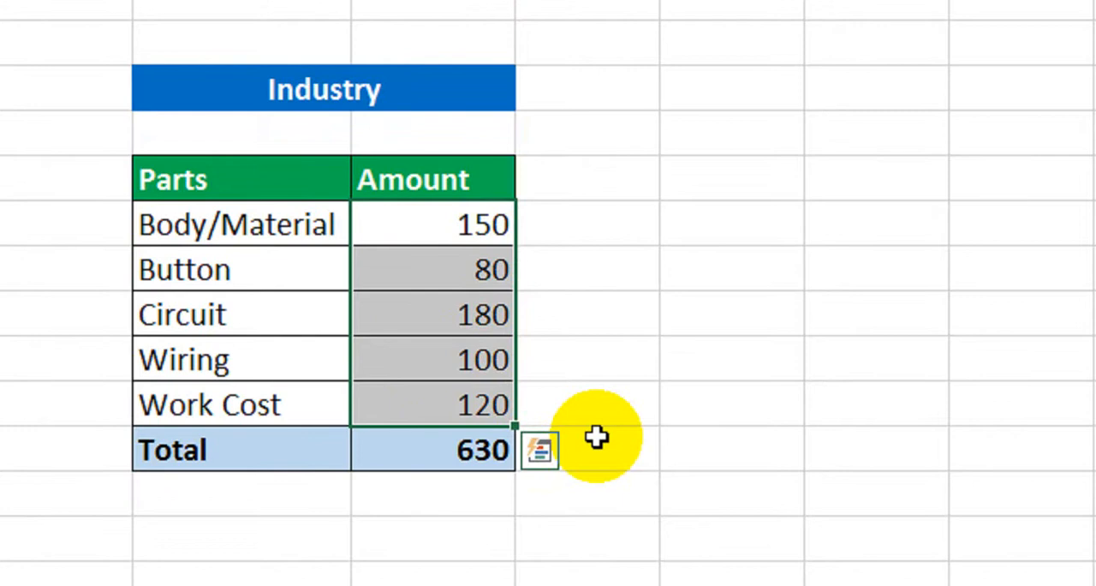
left_click(630, 396)
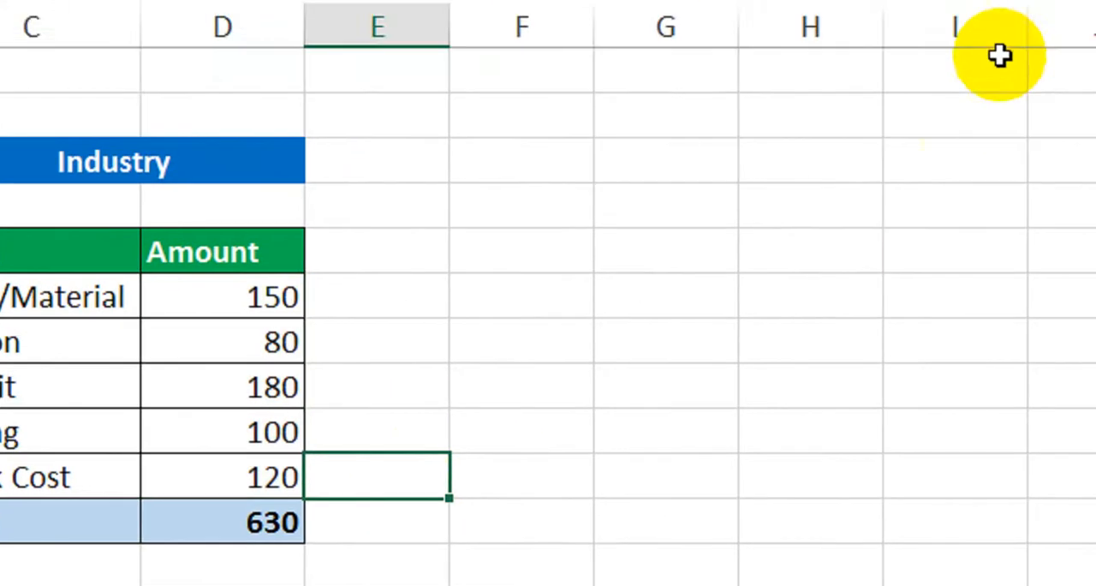
Start a new What-If scenario in Scenario Manager and name it MinPrice
left_click(832, 148)
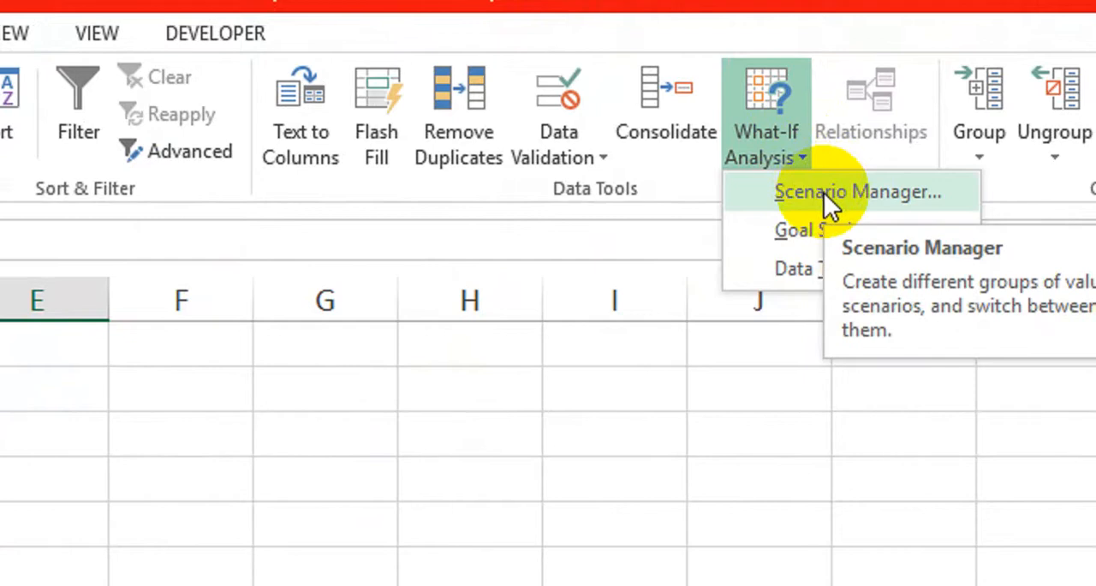
left_click(853, 192)
left_click_drag(621, 568, 224, 343)
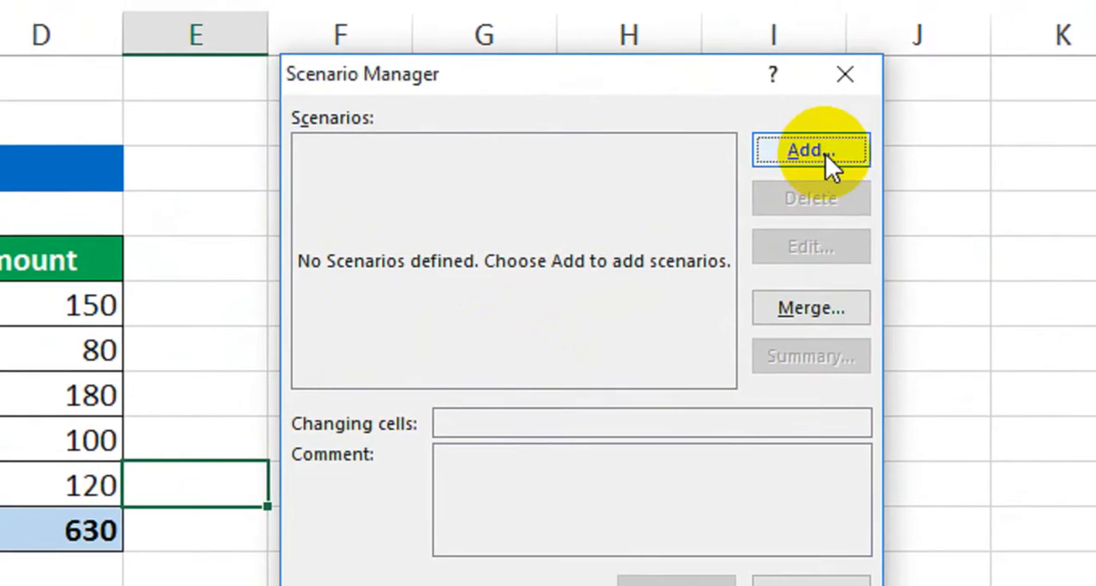
left_click(824, 153)
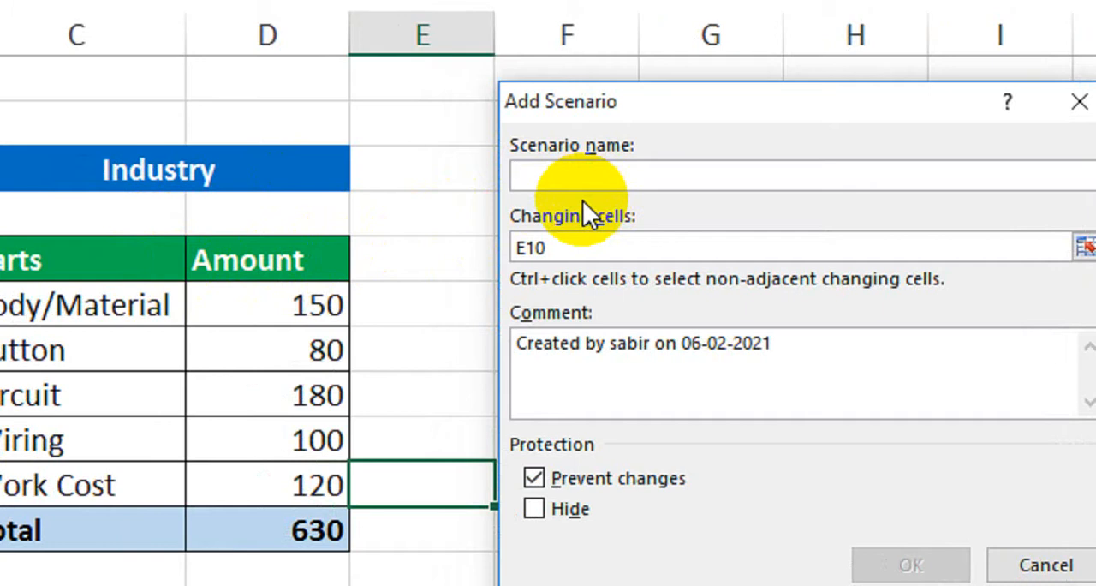
type("M")
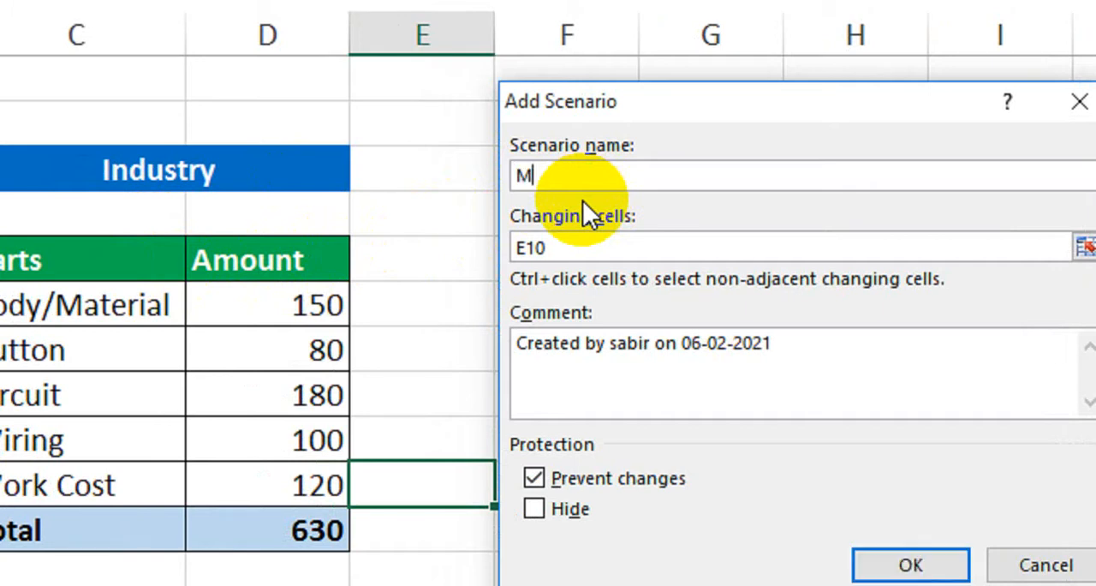
type("ini")
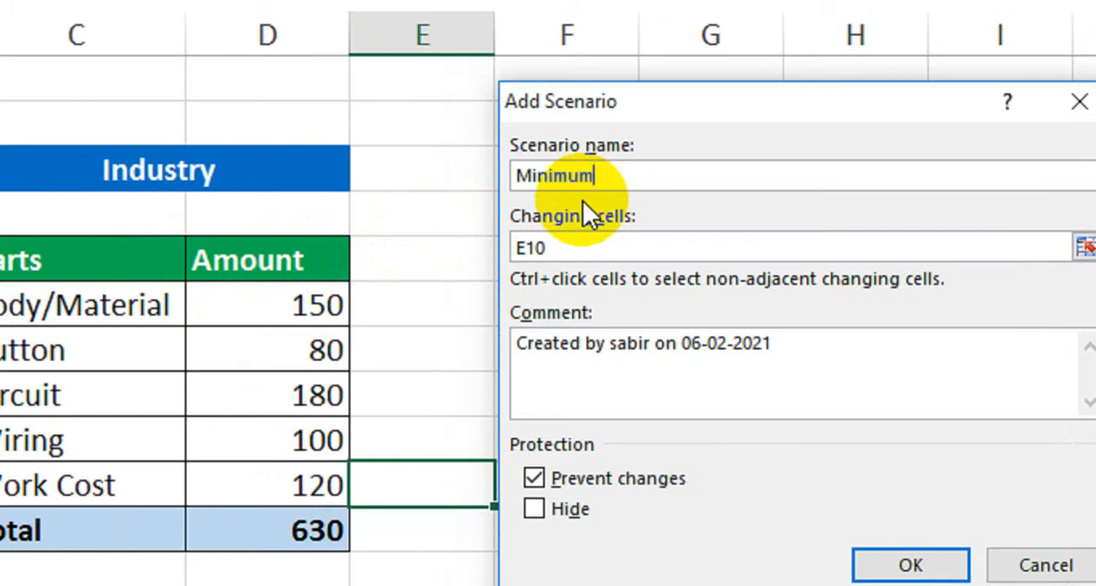
key("BackSpace")
key("BackSpace")
key("BackSpace")
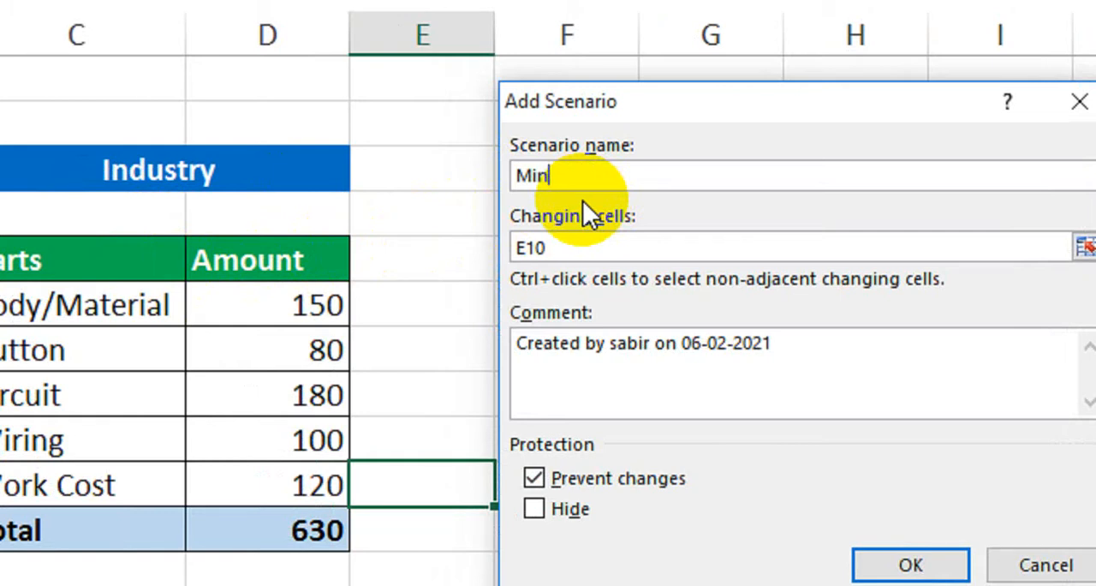
type("Price")
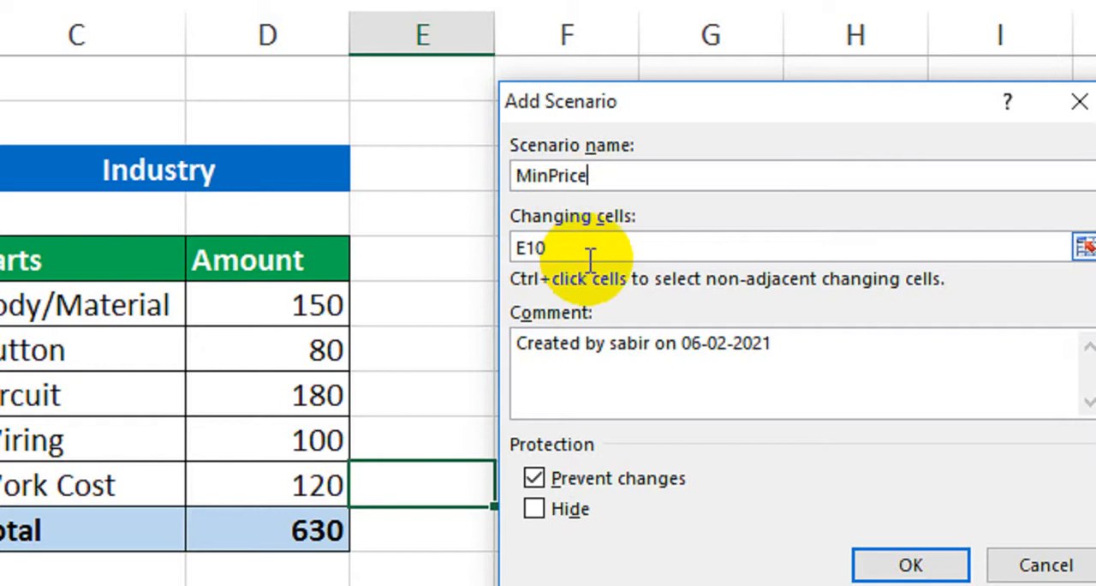
Set the MinPrice scenario's changing cells to $D$6:$D$10 and continue to its values
left_click_drag(585, 249, 522, 245)
key("BackSpace")
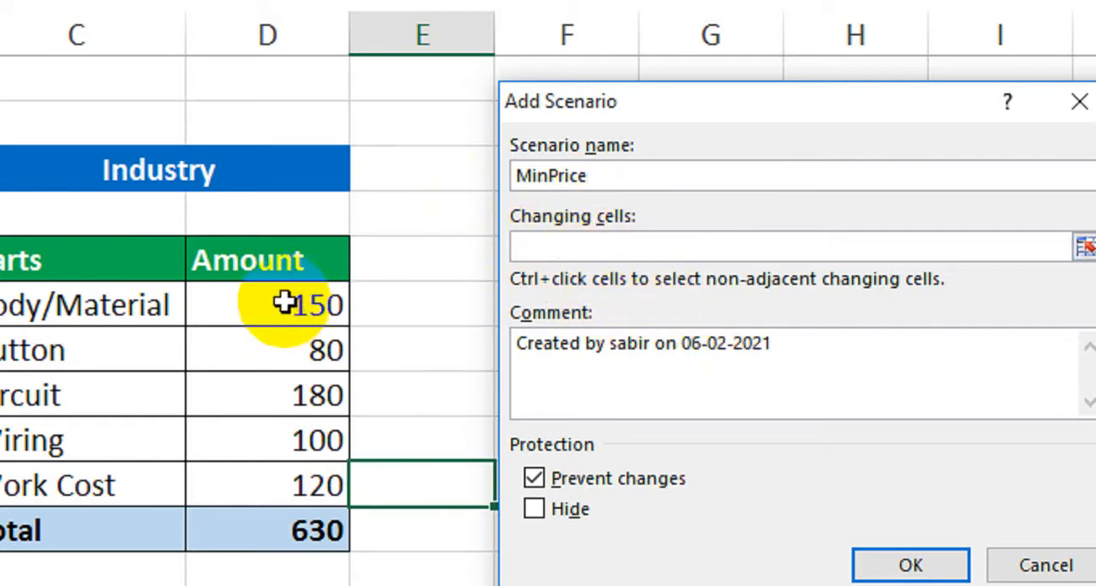
left_click_drag(286, 304, 272, 474)
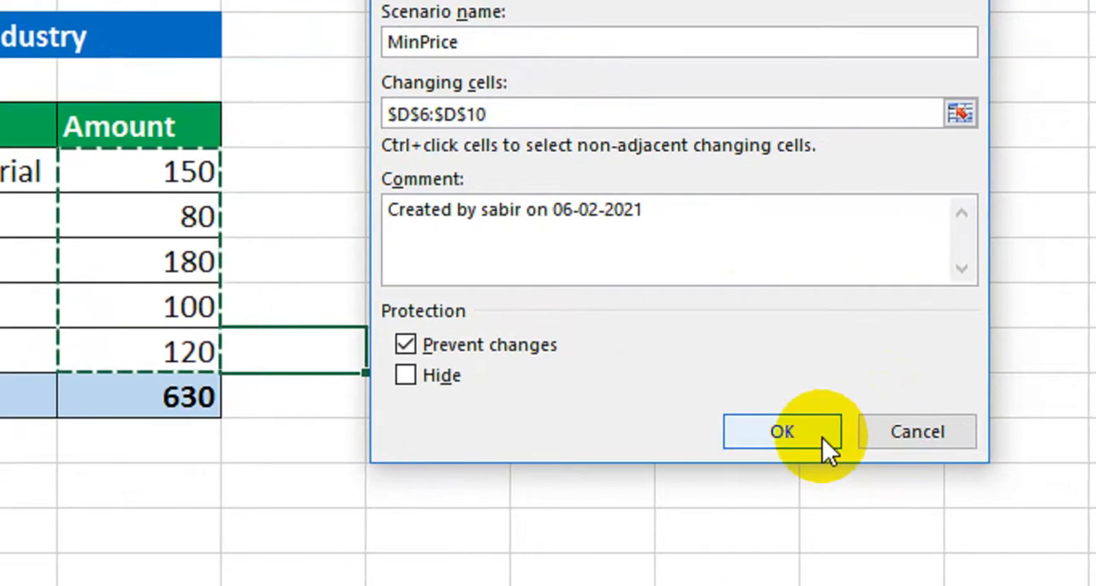
left_click(823, 436)
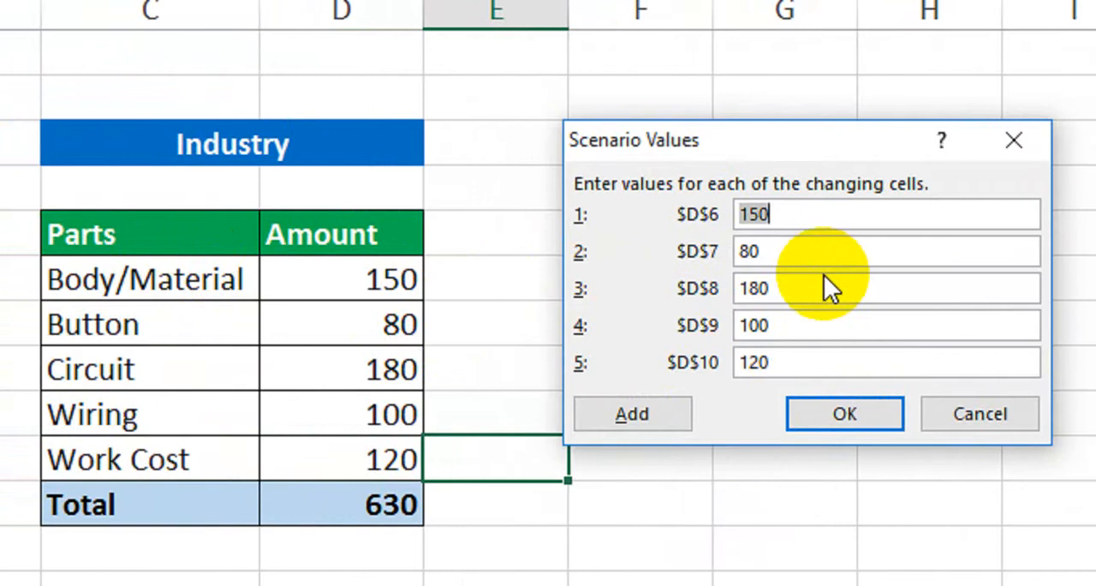
Set the MinPrice values for $D$6 to $D$10 to 120, 60, 150, 80 and 100, and save the scenario
type("1")
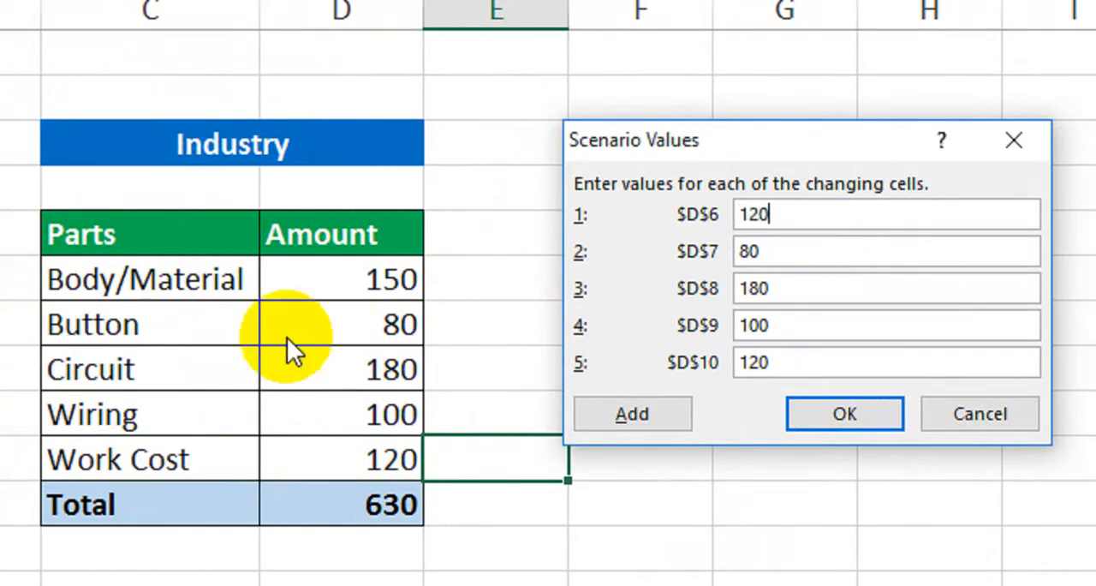
left_click(757, 252)
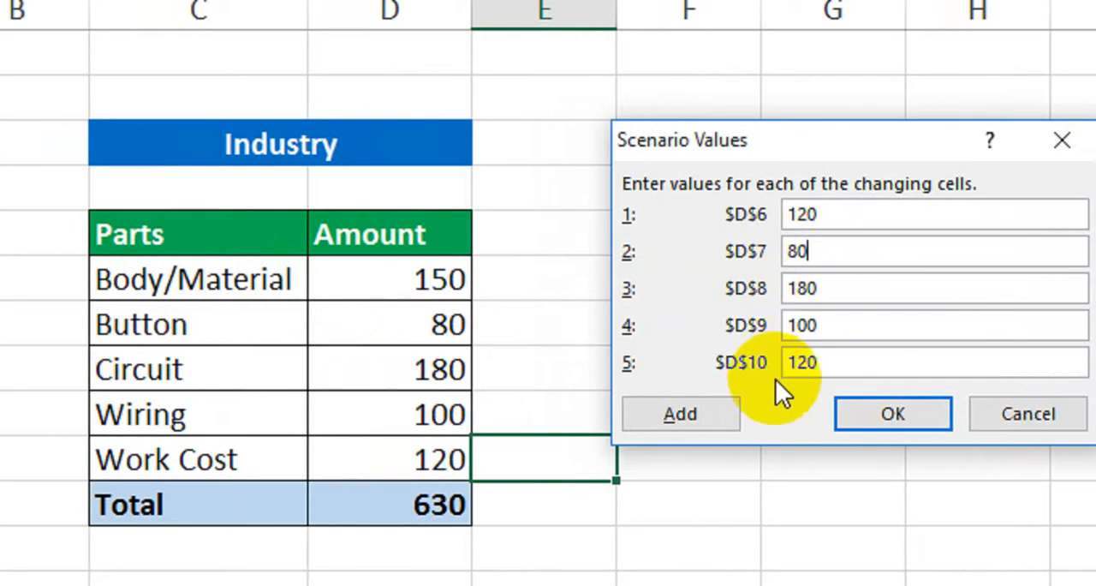
double_click(800, 252)
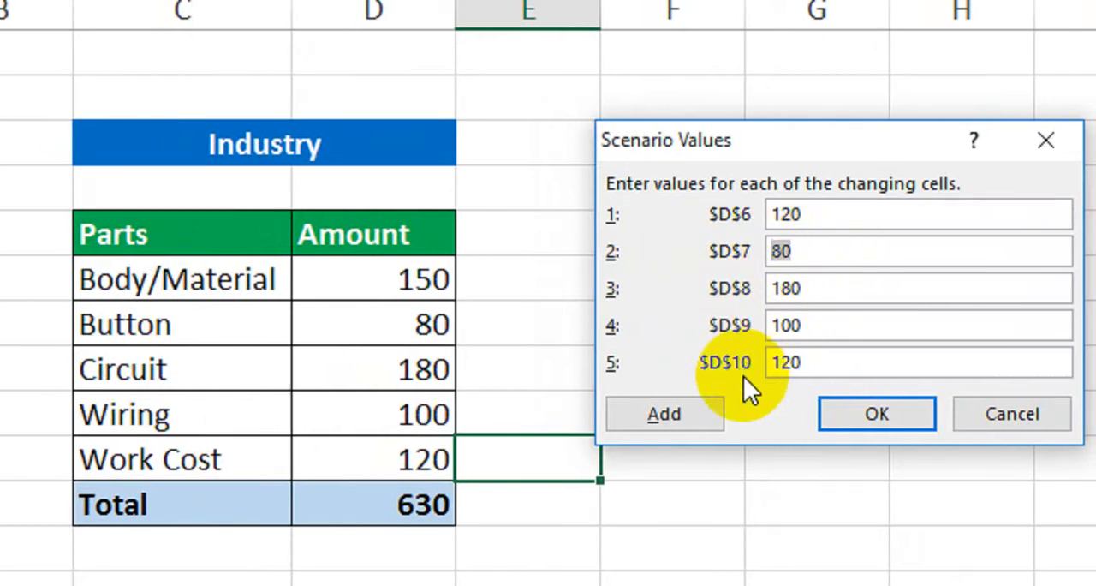
type("60")
double_click(780, 289)
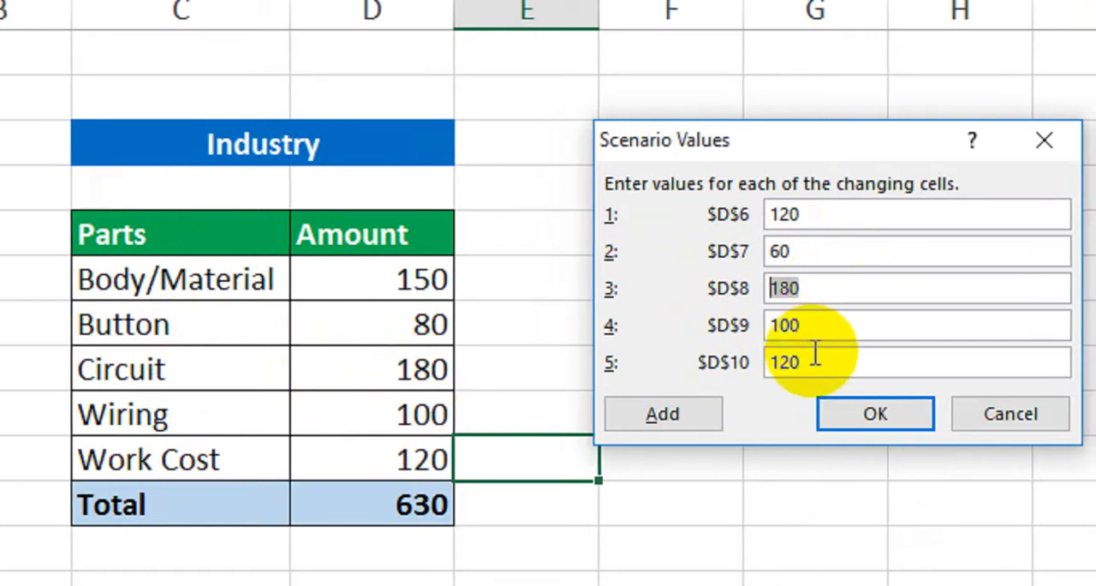
type("15")
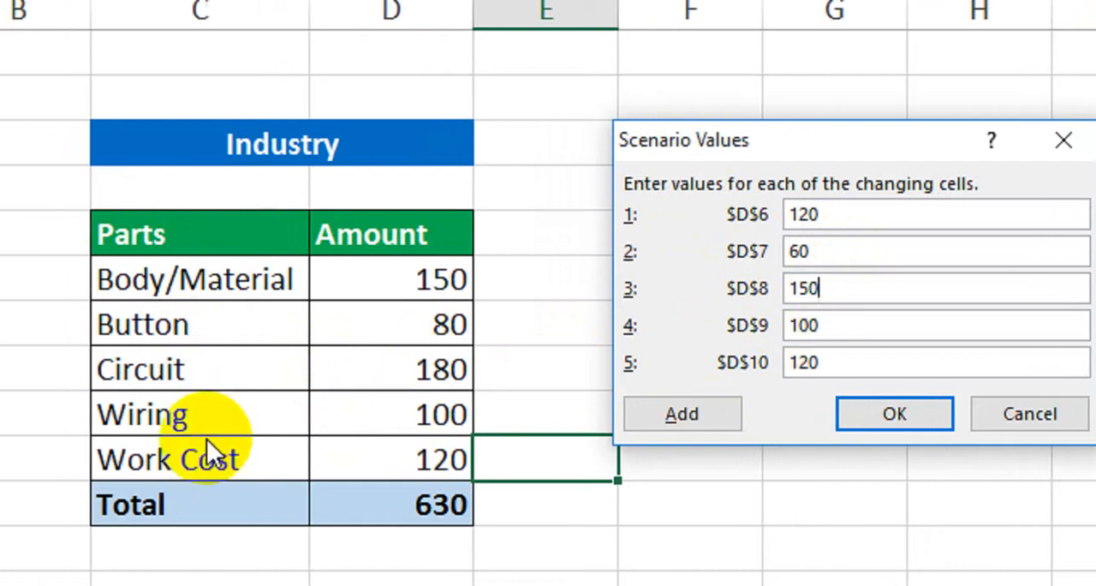
double_click(797, 331)
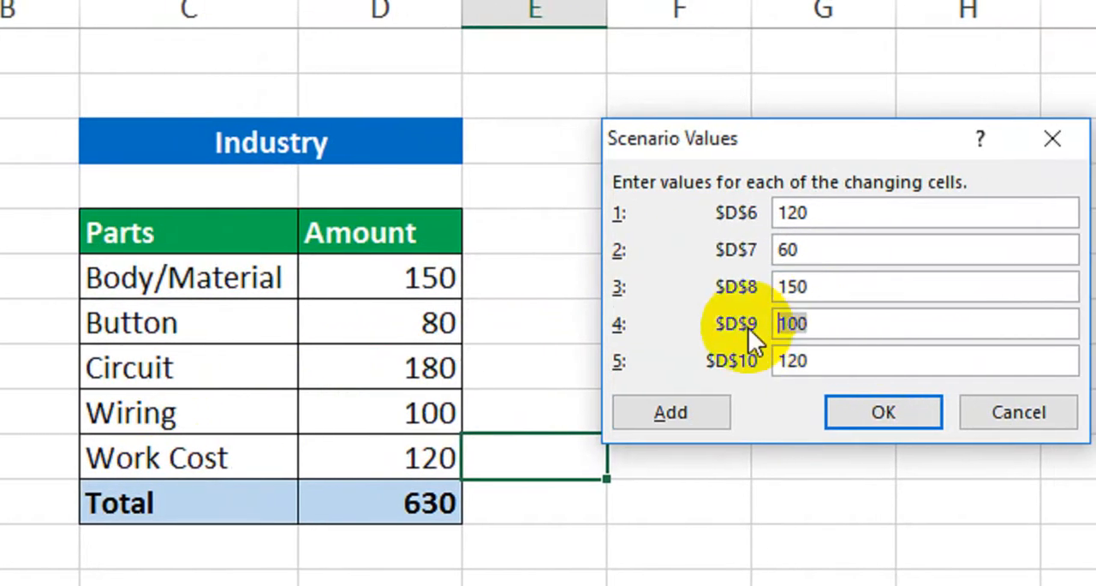
type("80")
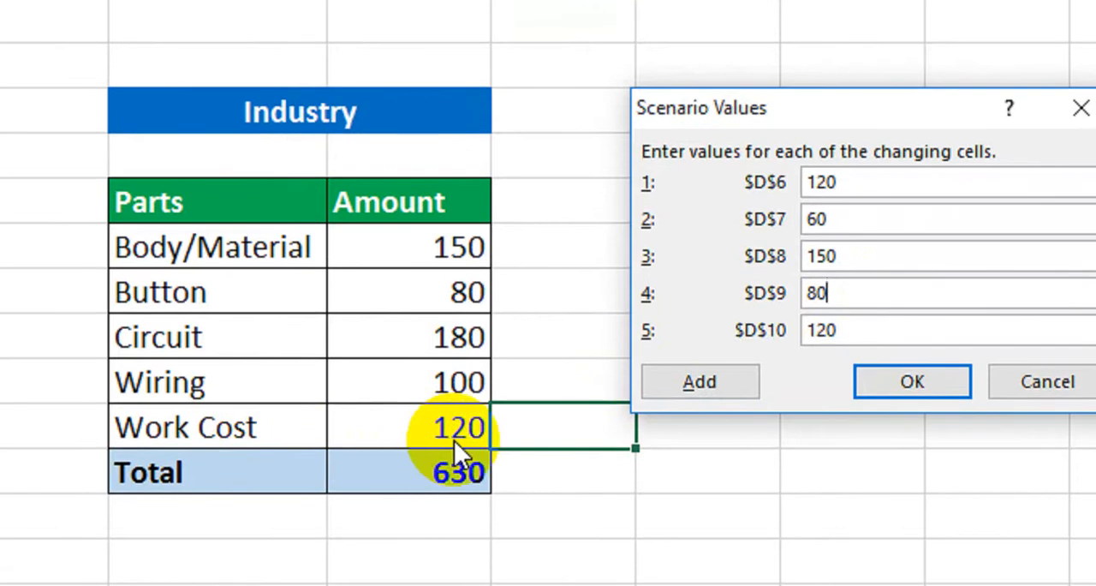
double_click(842, 338)
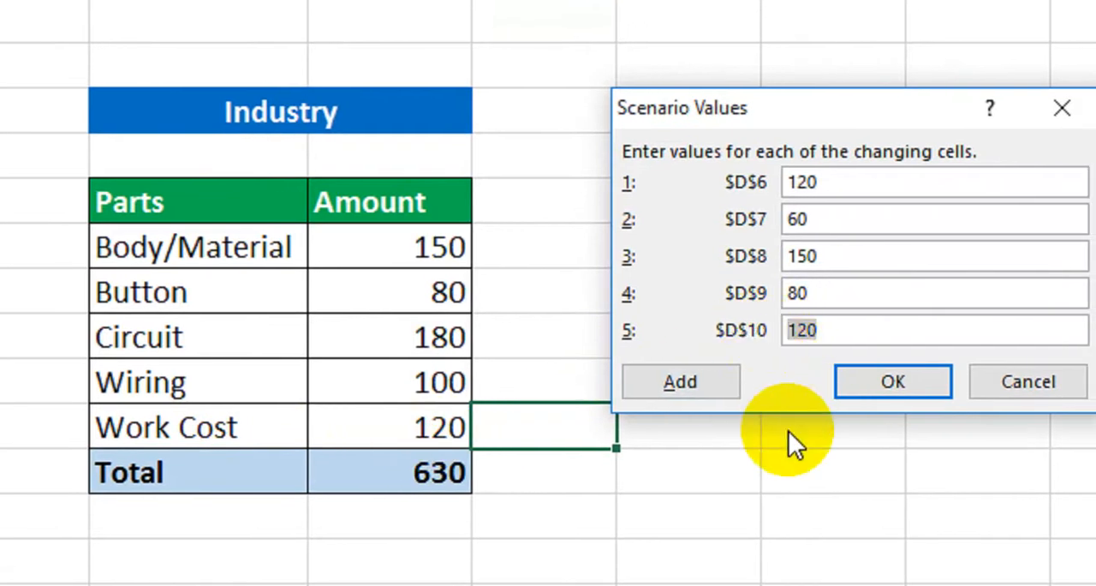
type("100")
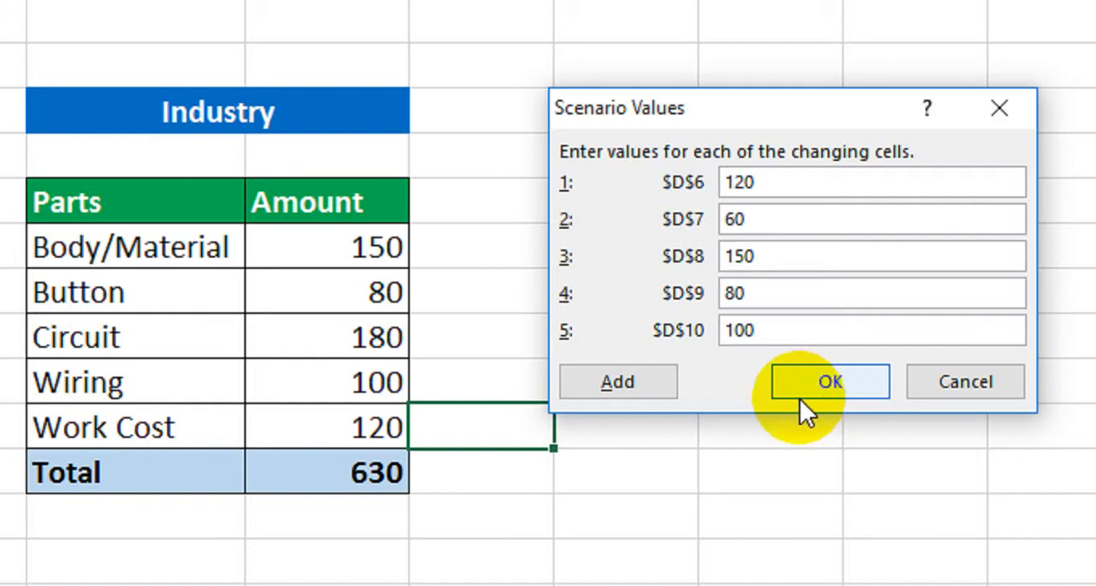
left_click(809, 386)
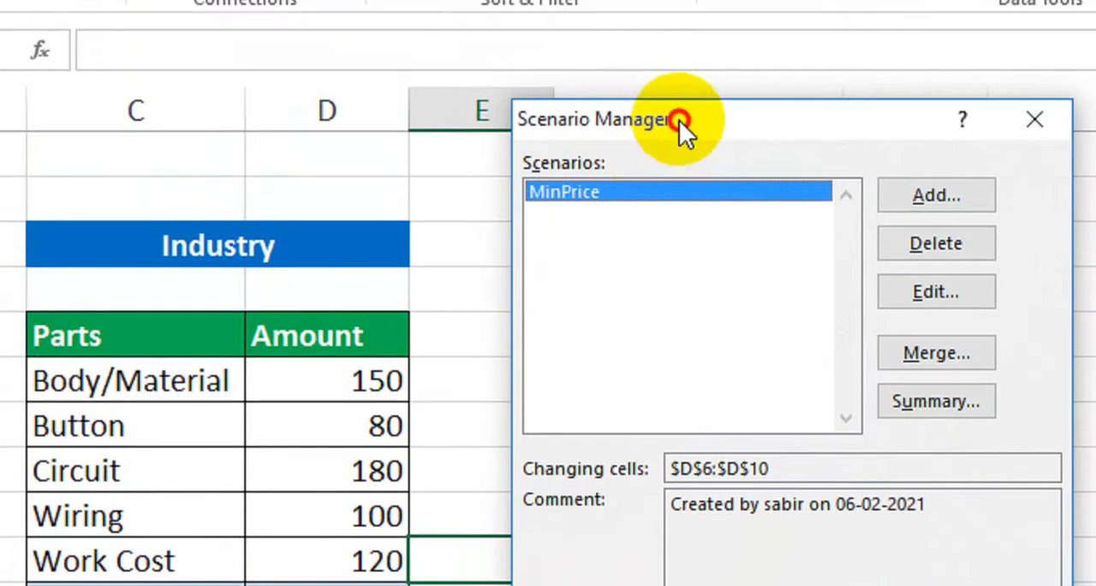
Add a second scenario named MaxPrice with changing cells D6:D10 and continue to its values
left_click_drag(686, 81, 736, 96)
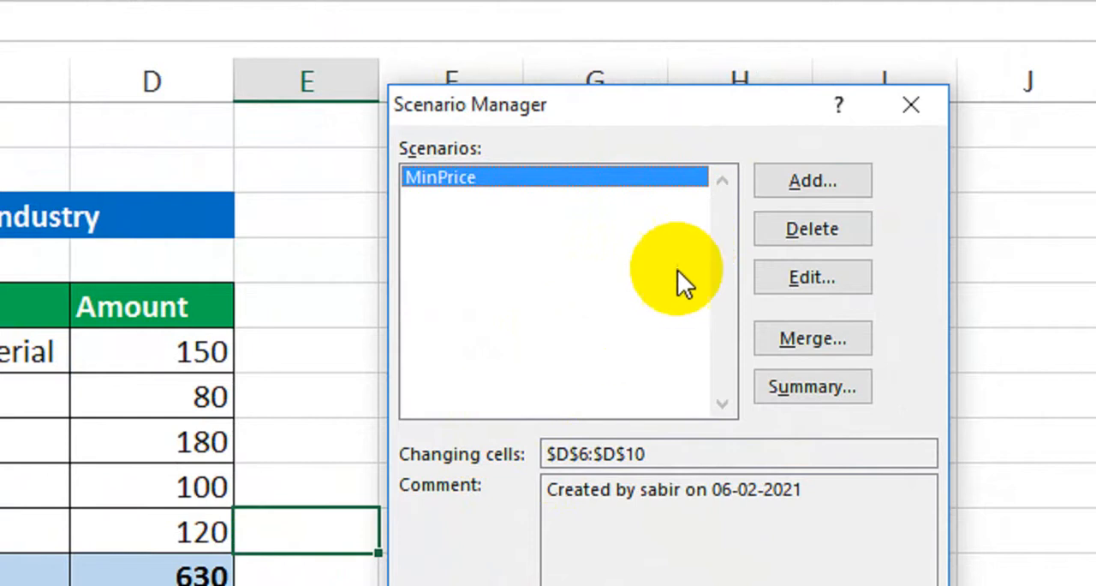
left_click(822, 188)
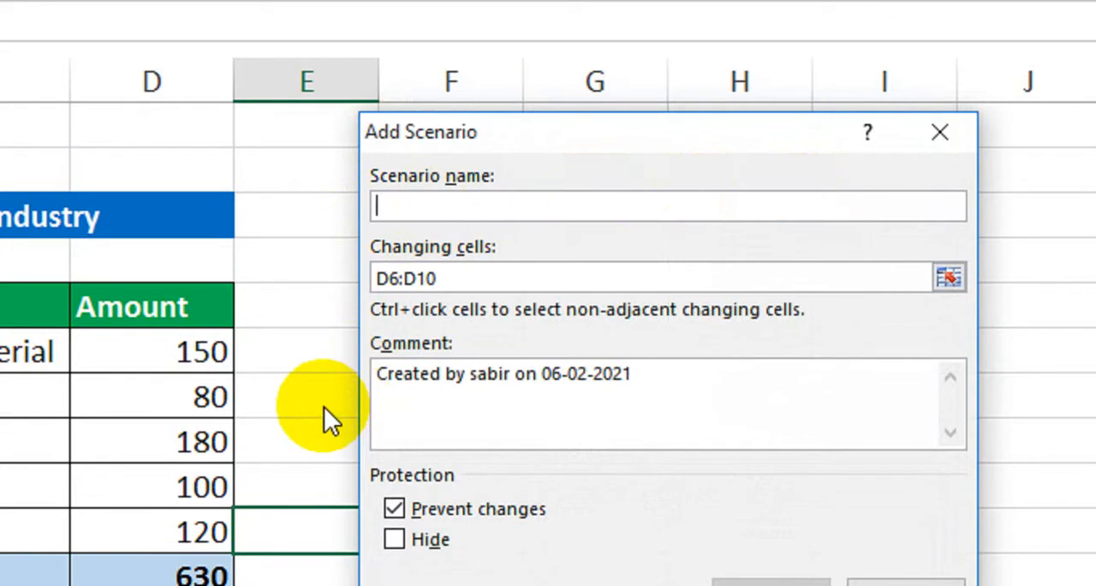
type("MaxPrice")
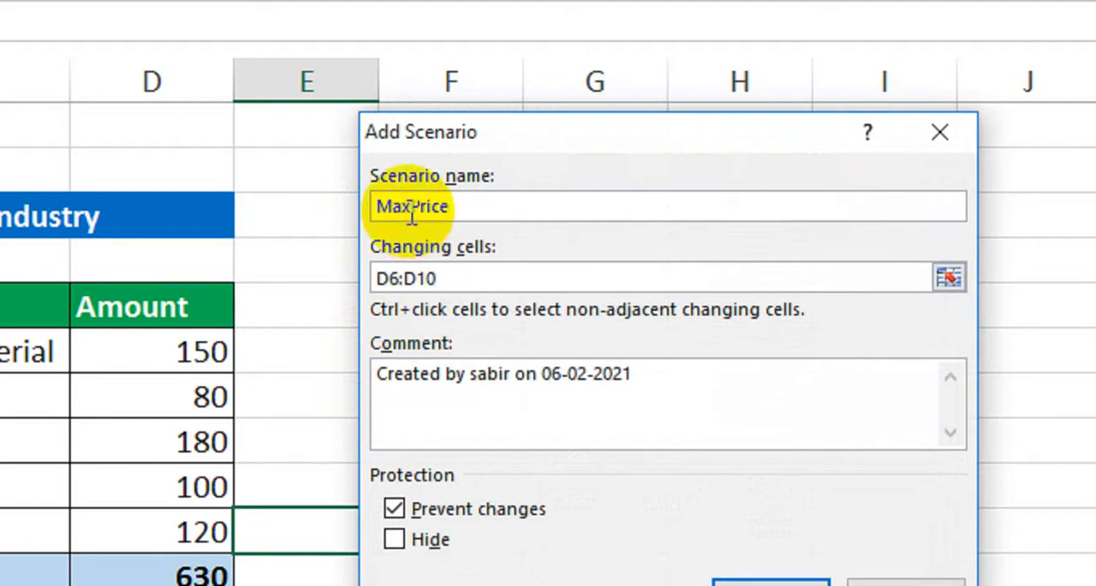
left_click(455, 285)
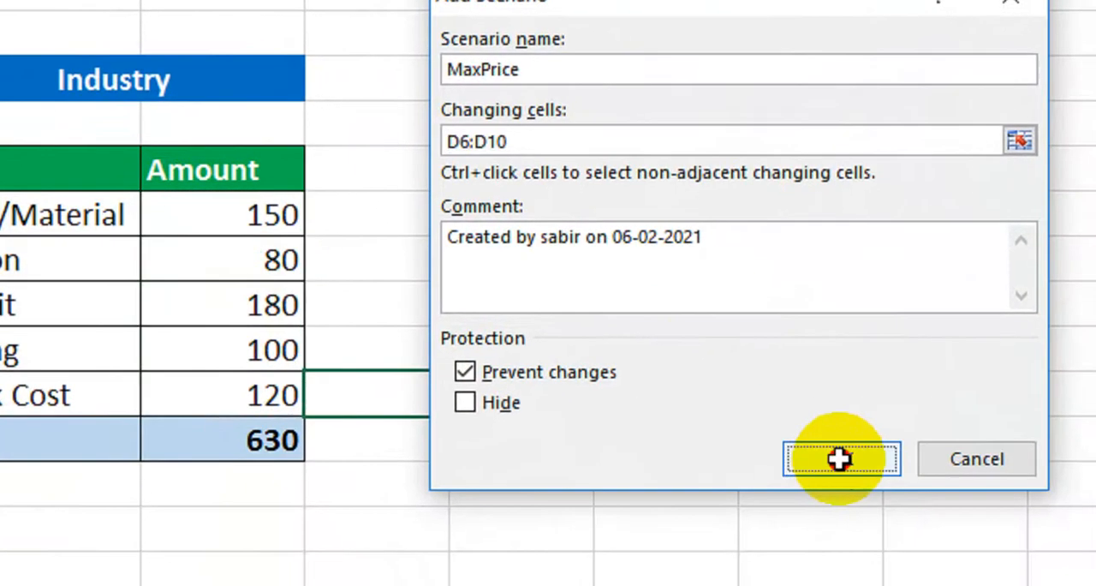
left_click(894, 534)
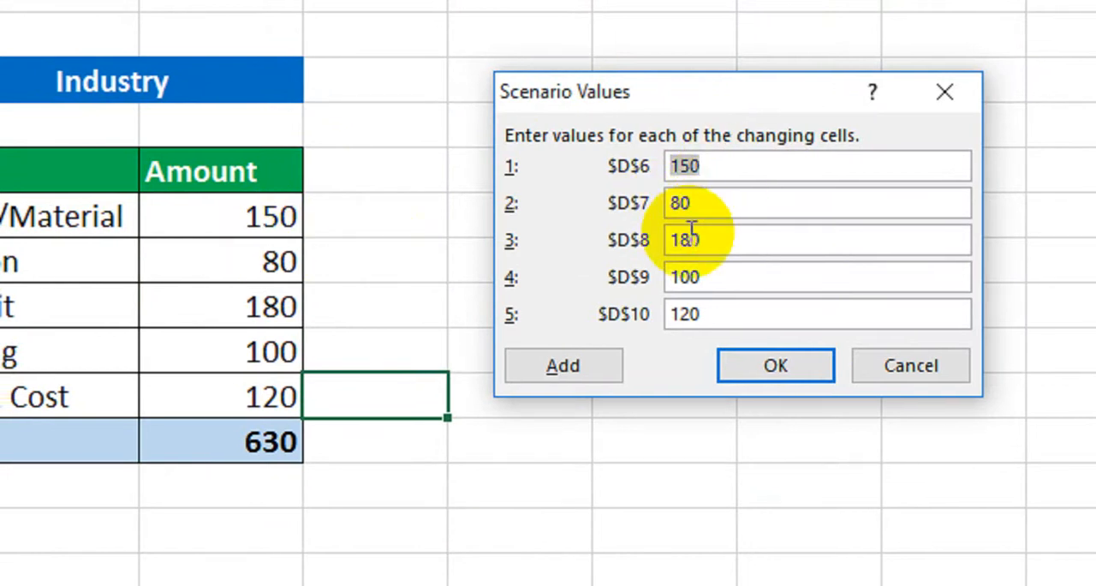
Set the MaxPrice scenario values to 160 for $D$6, 90 for $D$7 and 200 for $D$8
type("16")
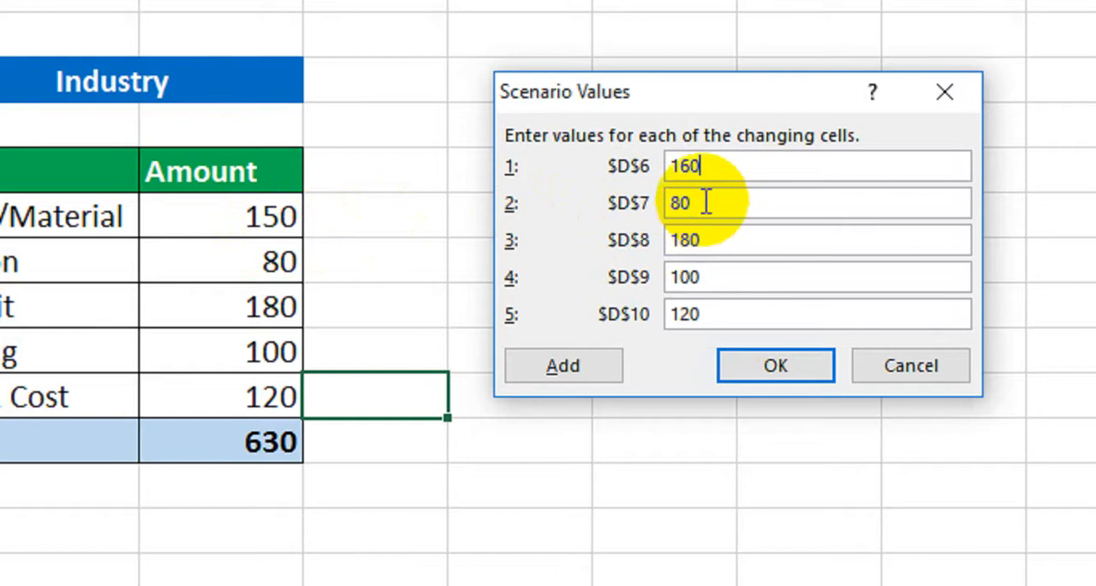
key("Tab")
type("90")
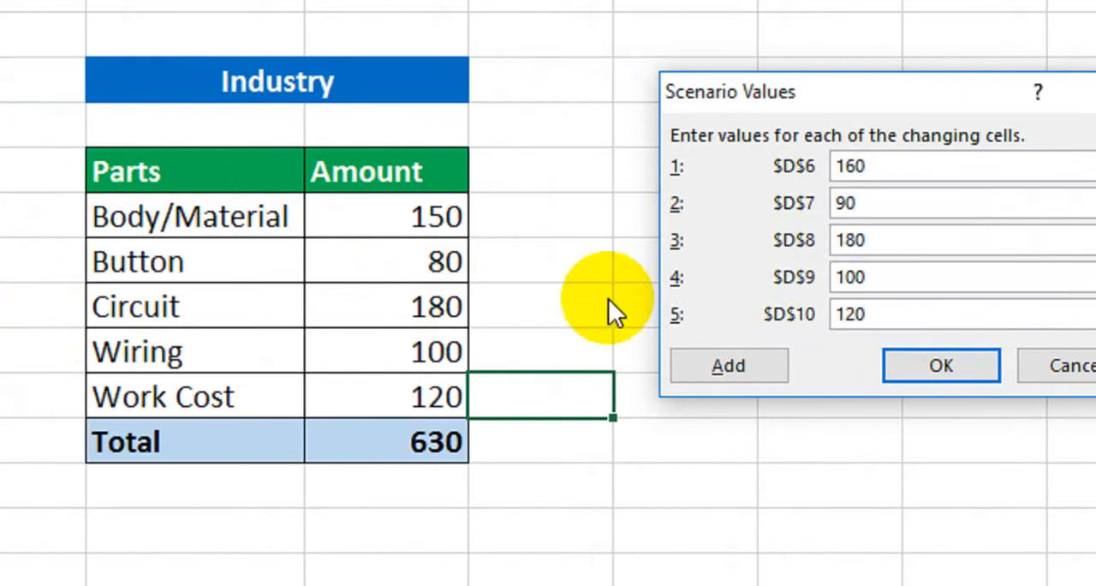
left_click(835, 240)
type("2")
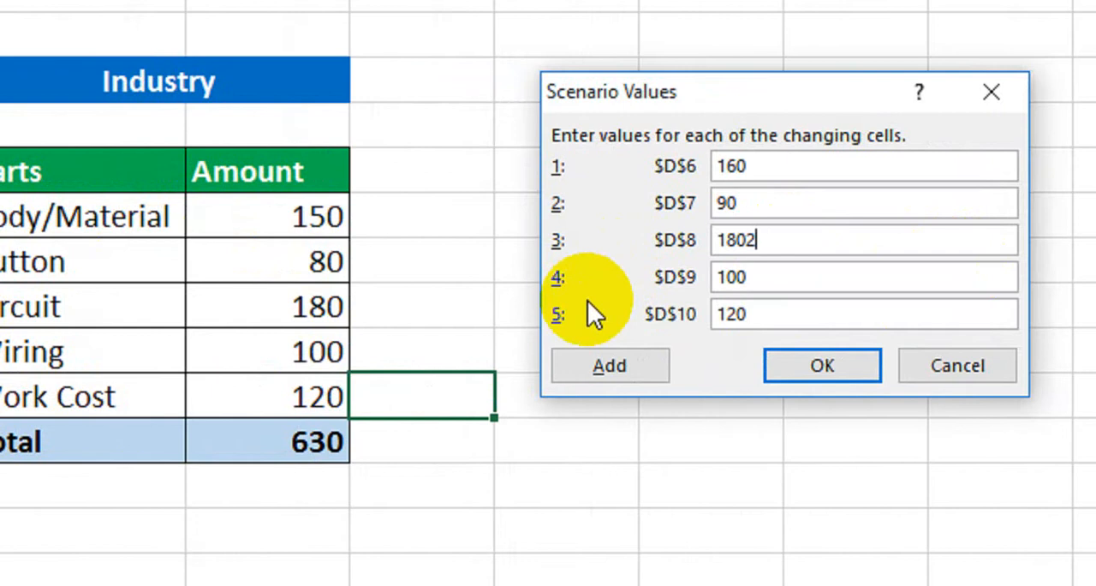
key("BackSpace")
key("BackSpace")
key("BackSpace")
key("BackSpace")
type("200")
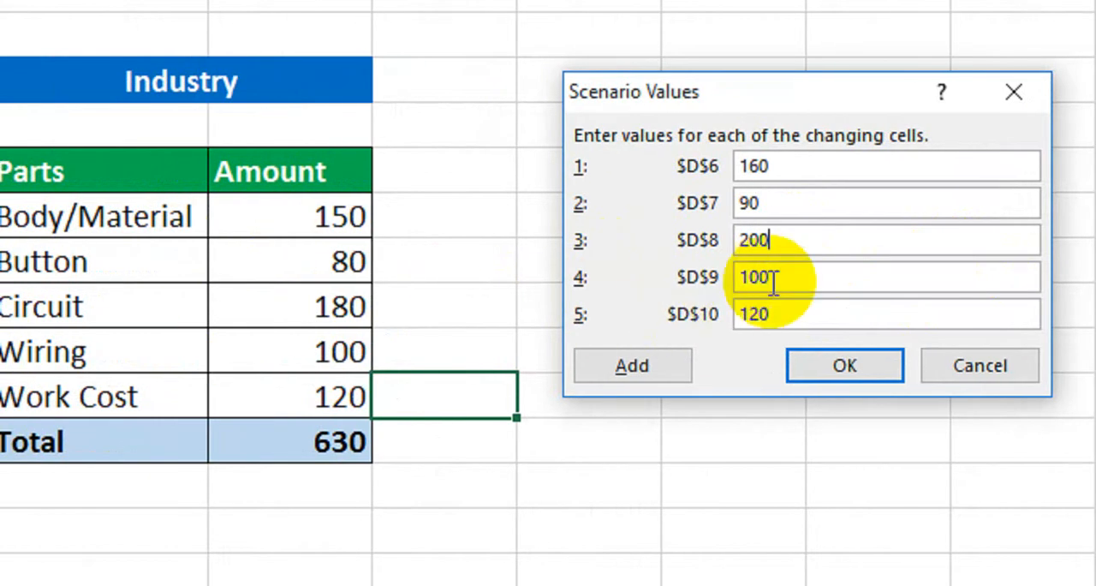
Set the MaxPrice values to 110 for $D$9 and 130 for $D$10, and save the scenario
left_click_drag(768, 278, 698, 281)
type("110")
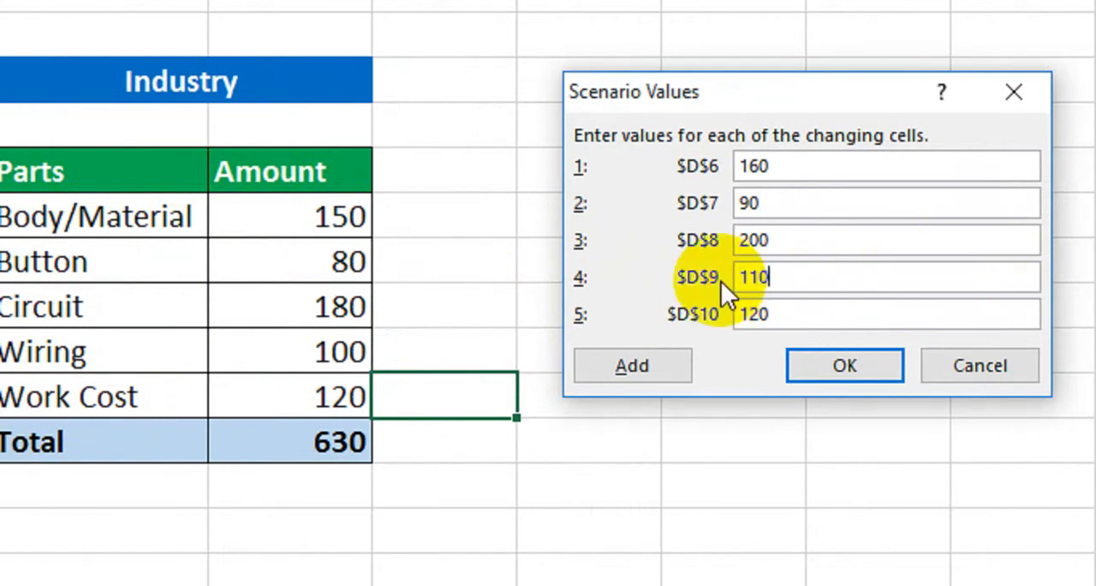
left_click(751, 317)
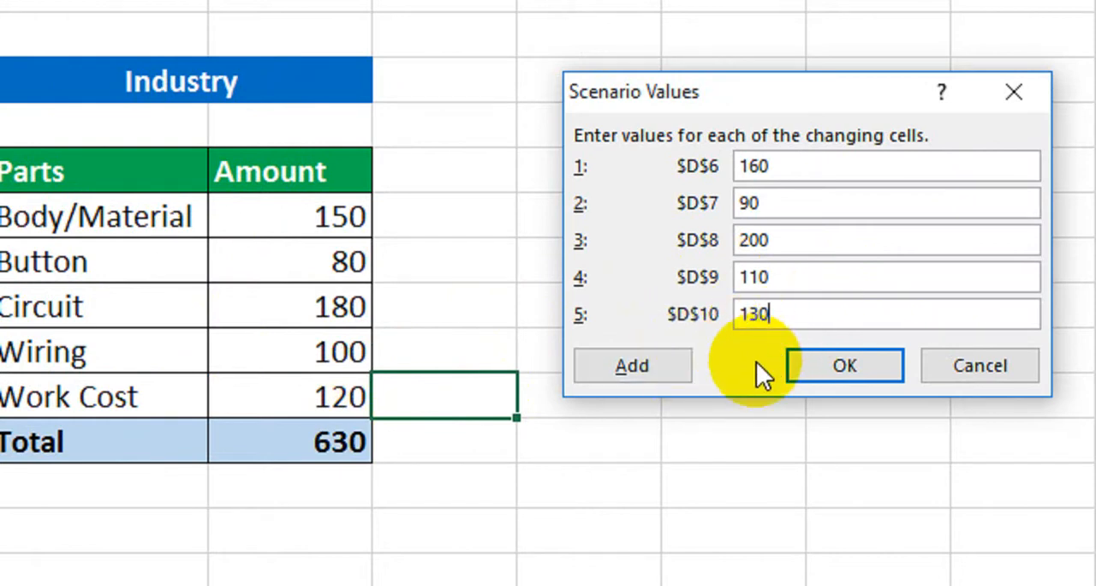
left_click(824, 367)
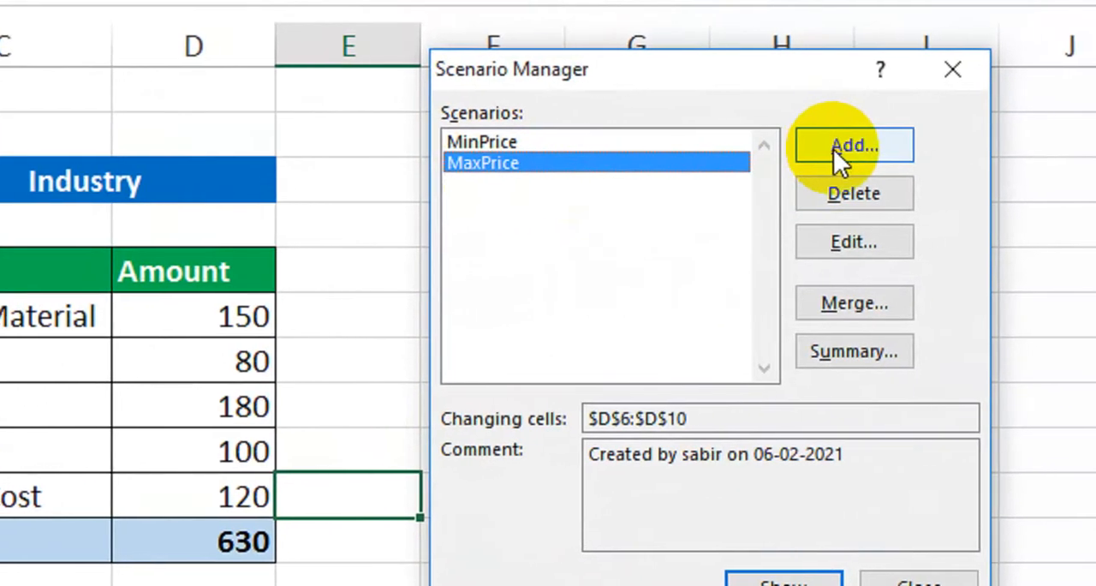
Add a third scenario named HighestPrice with changing cells D6:D10 and continue to its values
left_click(928, 131)
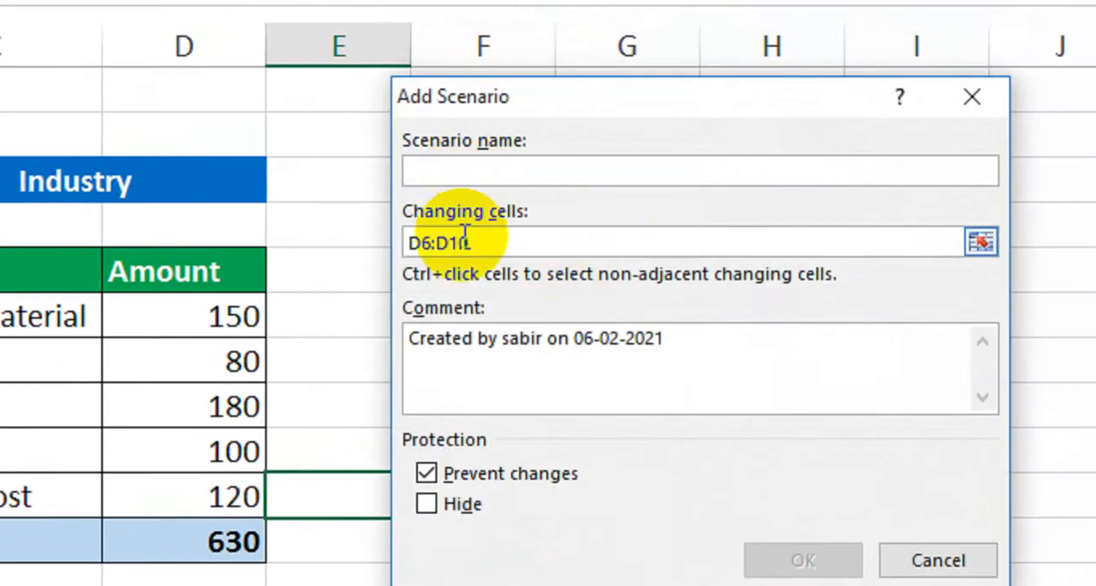
type("HighestPrice")
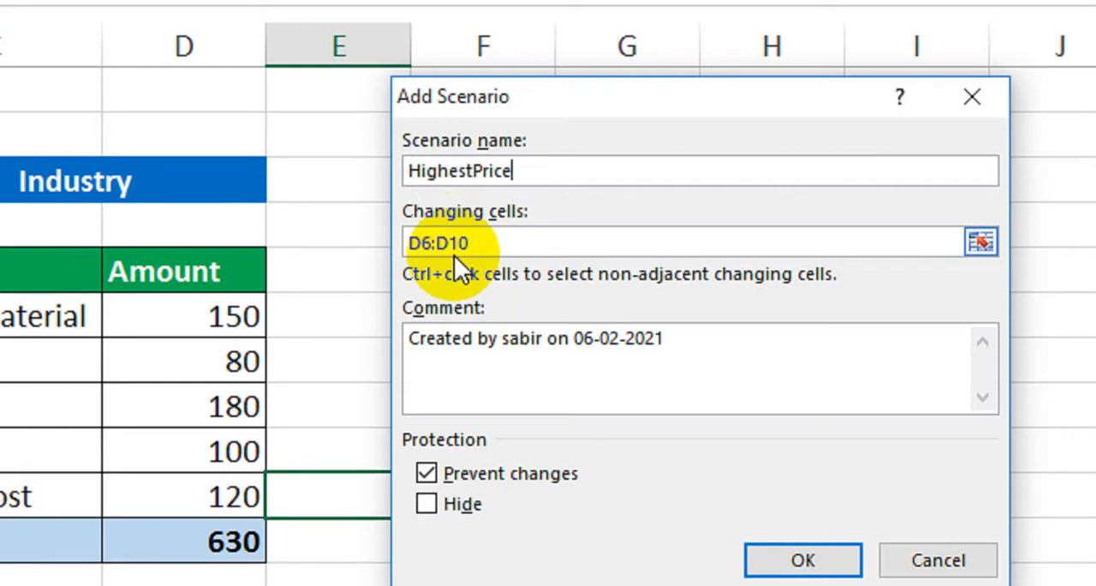
left_click_drag(401, 243, 454, 242)
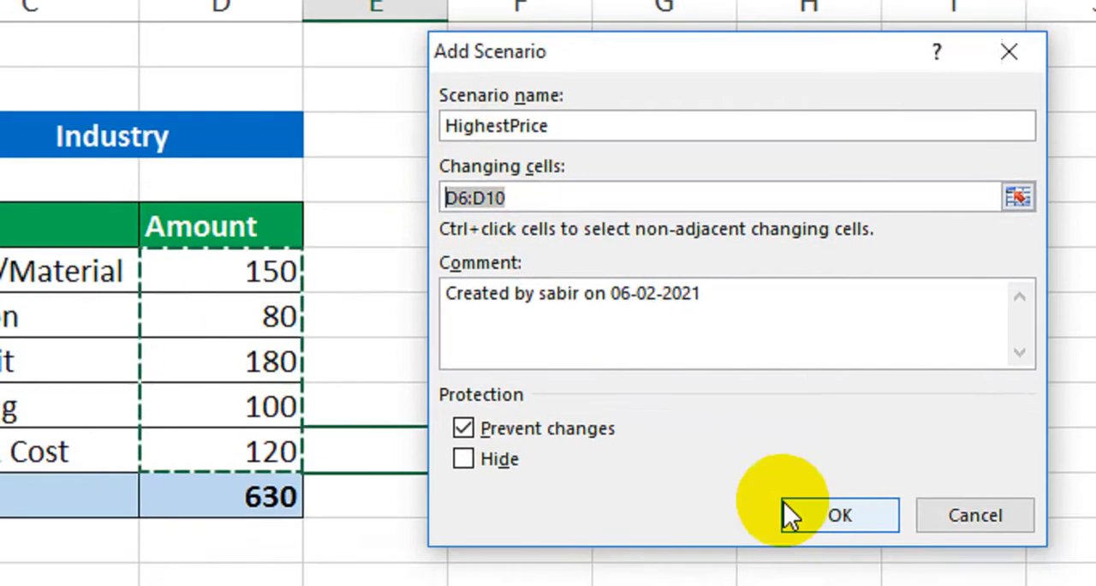
left_click(805, 514)
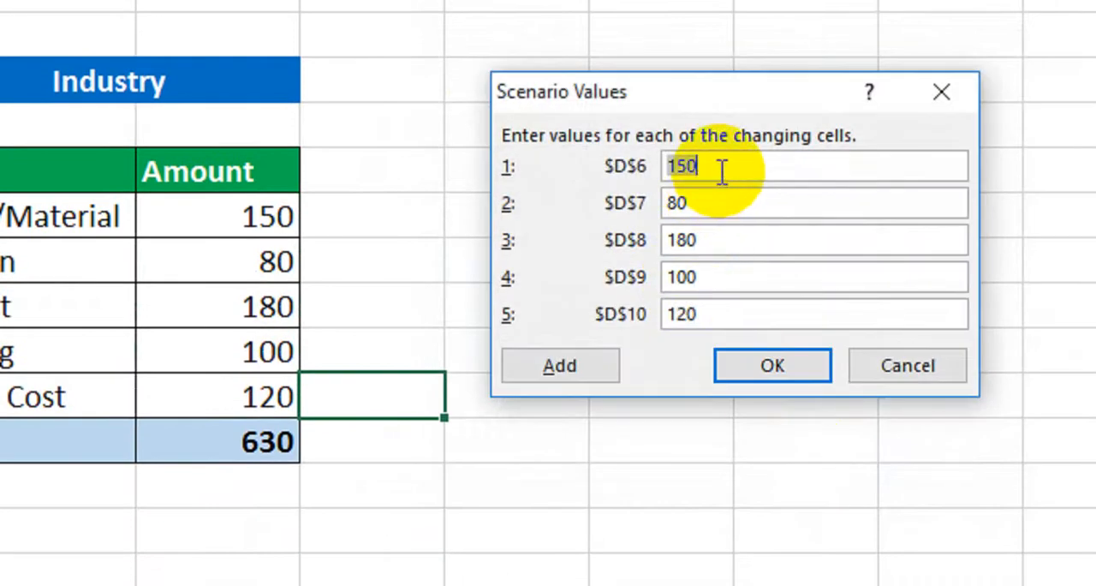
Set the HighestPrice values for $D$6 to $D$10 to 200, 120, 210, 150 and 140, and save the scenario
type("2")
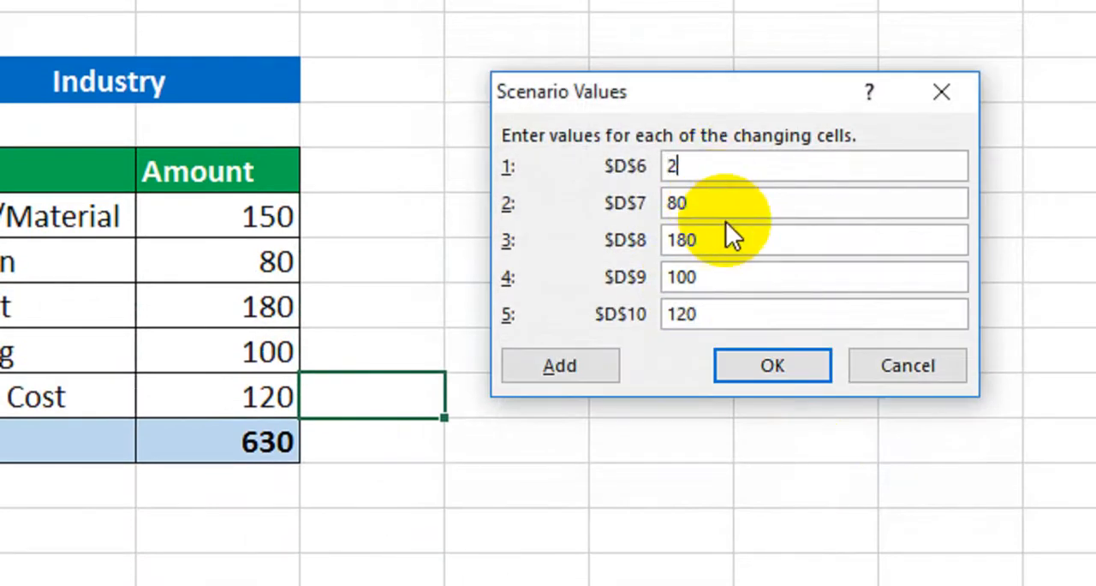
type("00")
key("Tab")
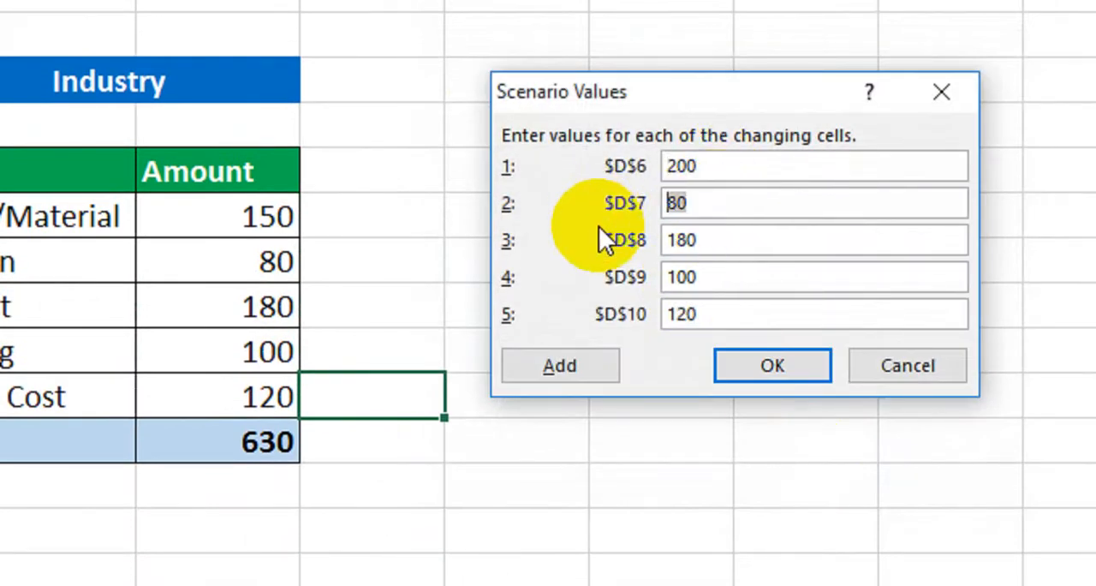
type("120")
key("Tab")
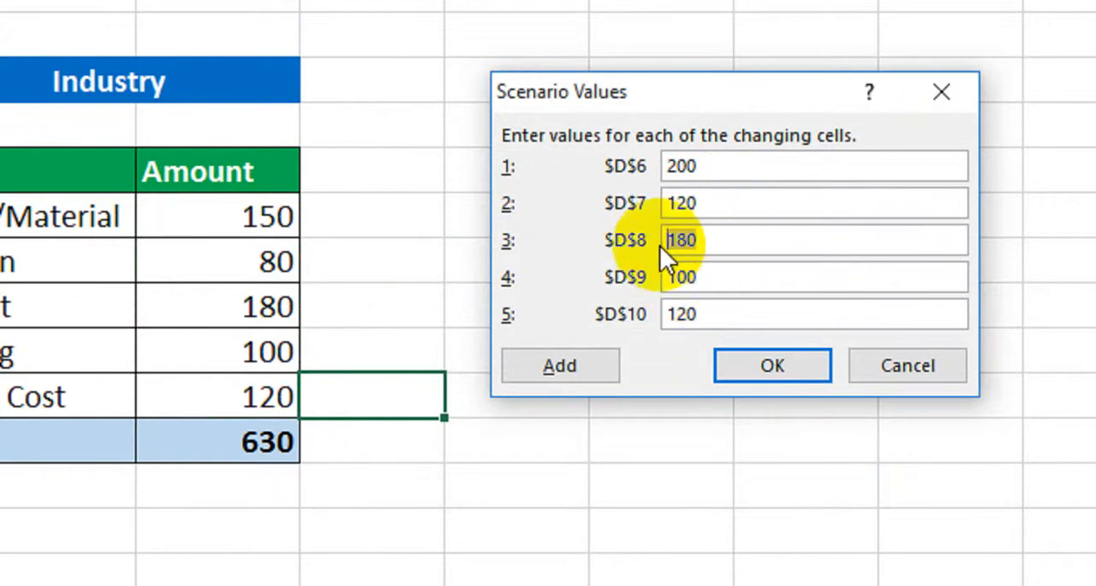
type("210")
key("Tab")
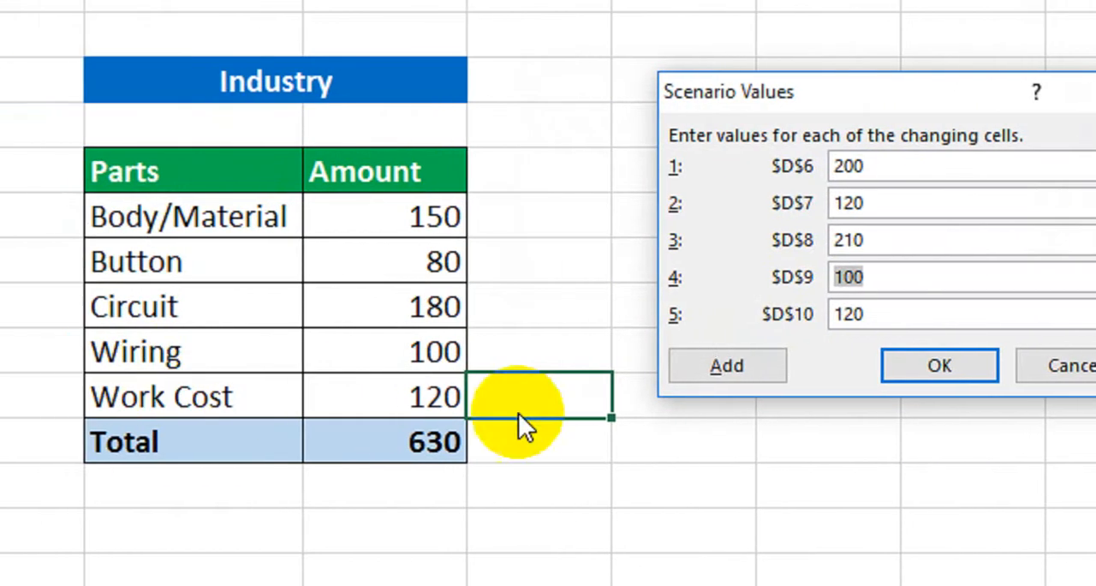
type("150")
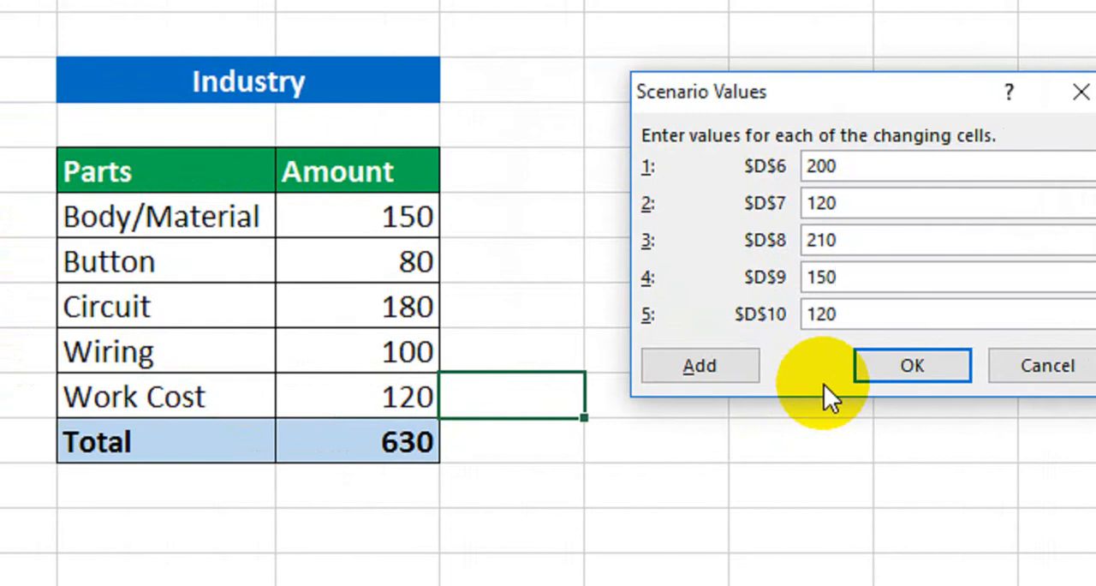
left_click_drag(848, 315, 802, 315)
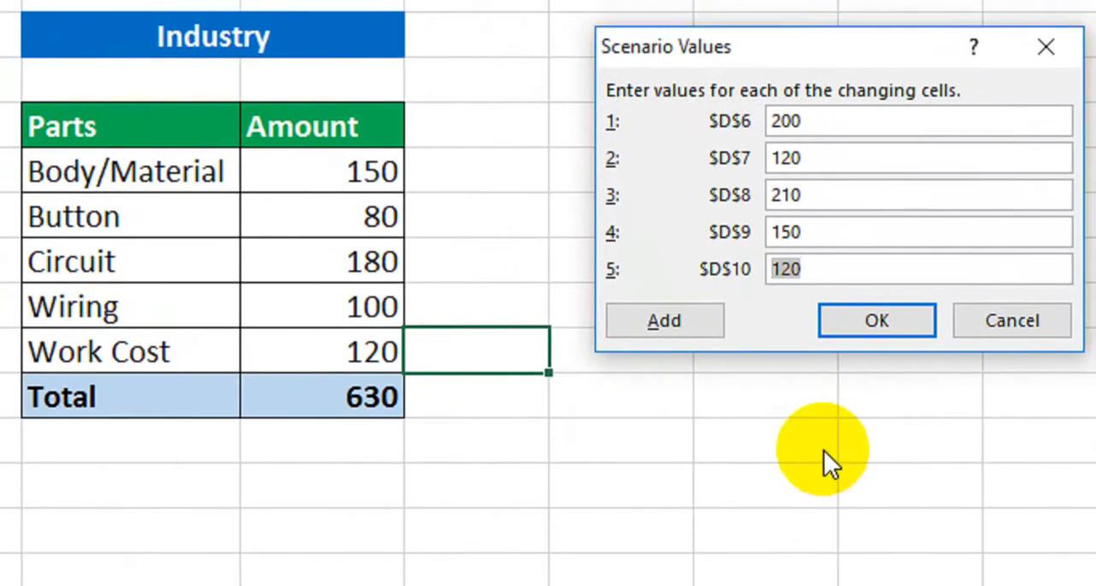
type("140")
left_click(867, 326)
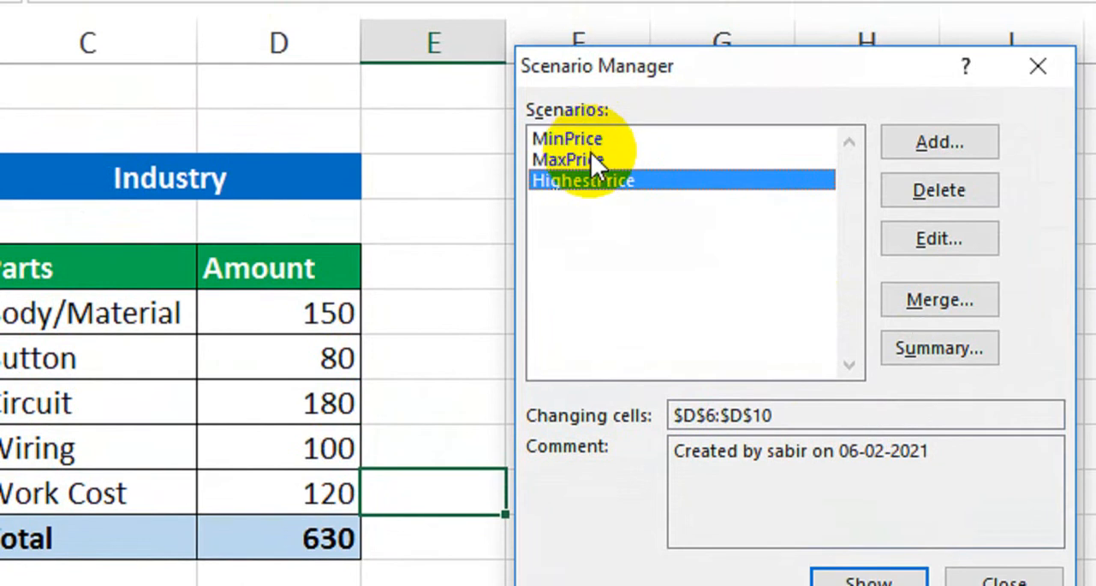
Show the MaxPrice scenario in the Industry cost table
left_click(634, 163)
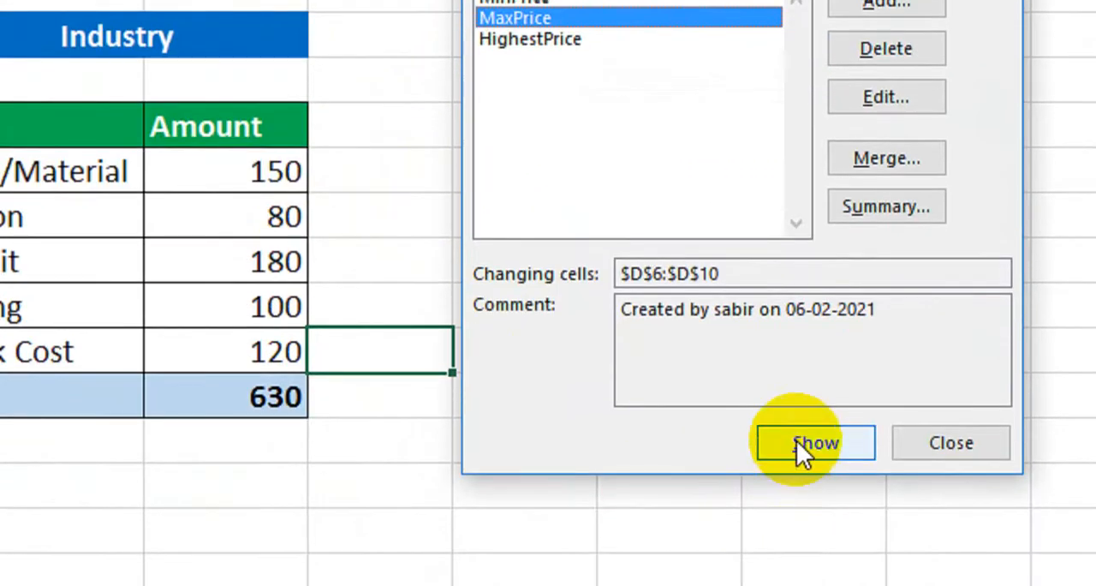
left_click(796, 441)
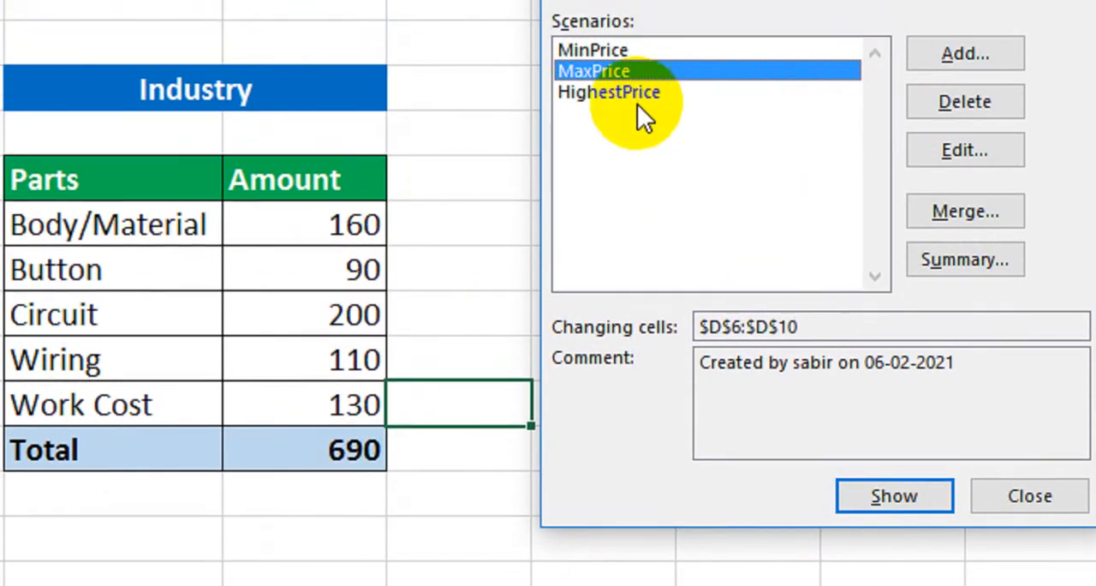
Show the HighestPrice scenario in the table and generate a Scenario summary report with result cell D11
left_click(621, 39)
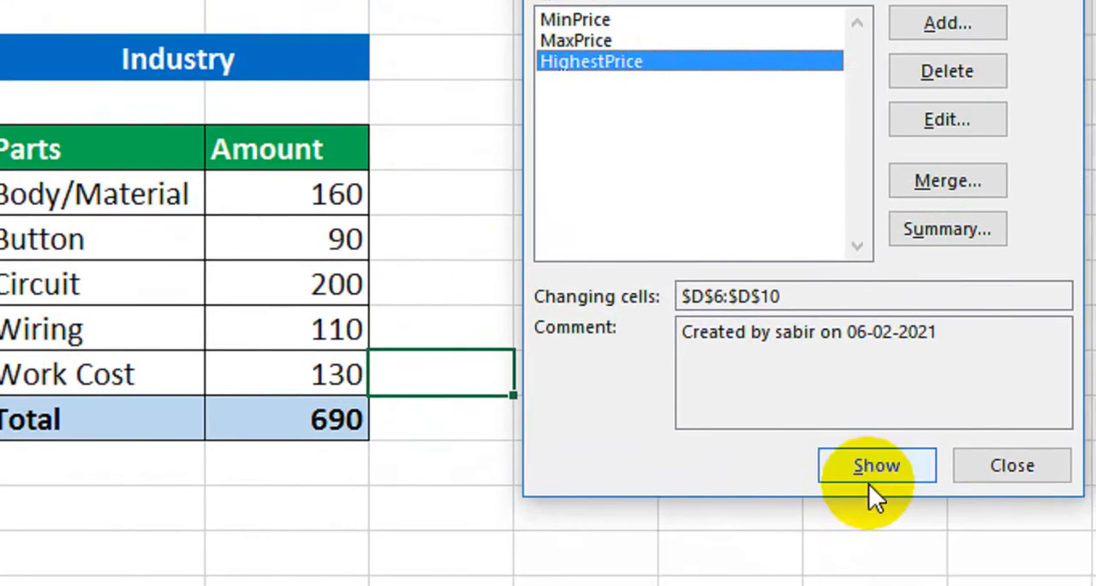
left_click(869, 542)
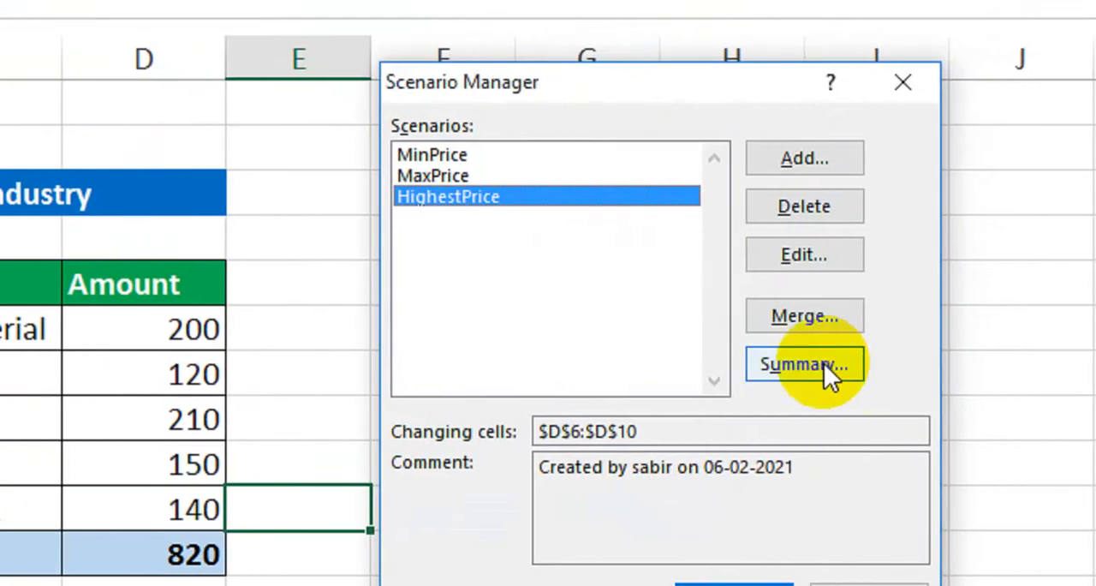
left_click(858, 243)
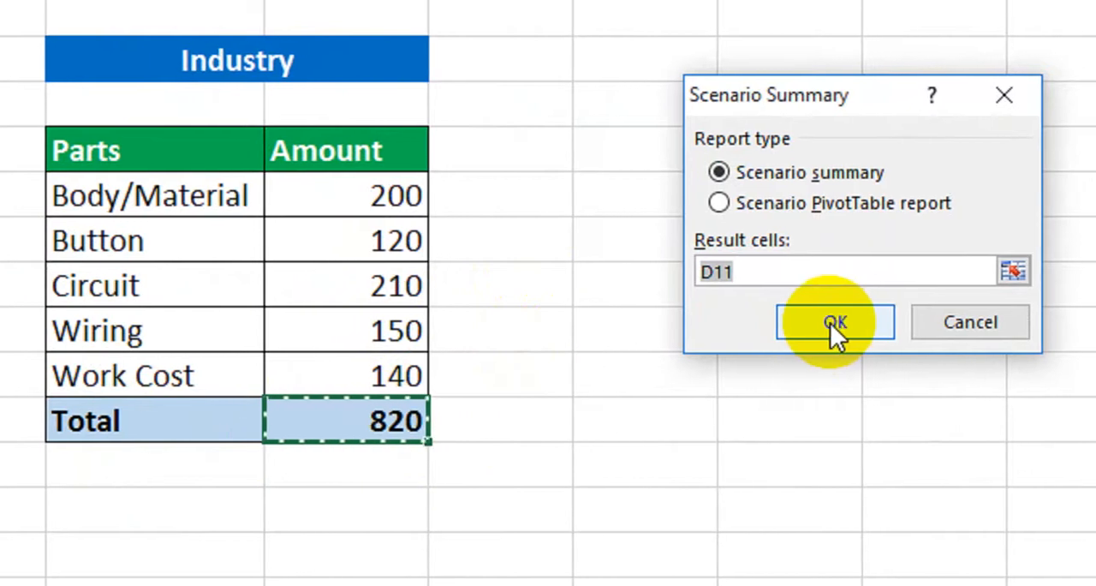
left_click(824, 323)
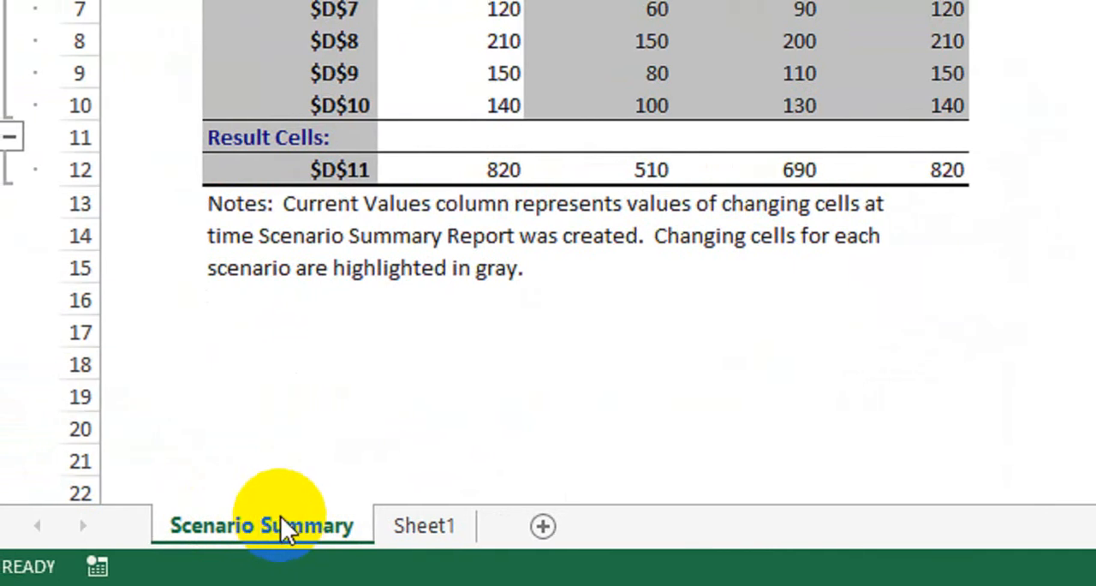
Examine the Scenario Summary sheet, comparing the changing cells and result cell across Current Values, MinPrice, MaxPrice and HighestPrice
left_click(471, 521)
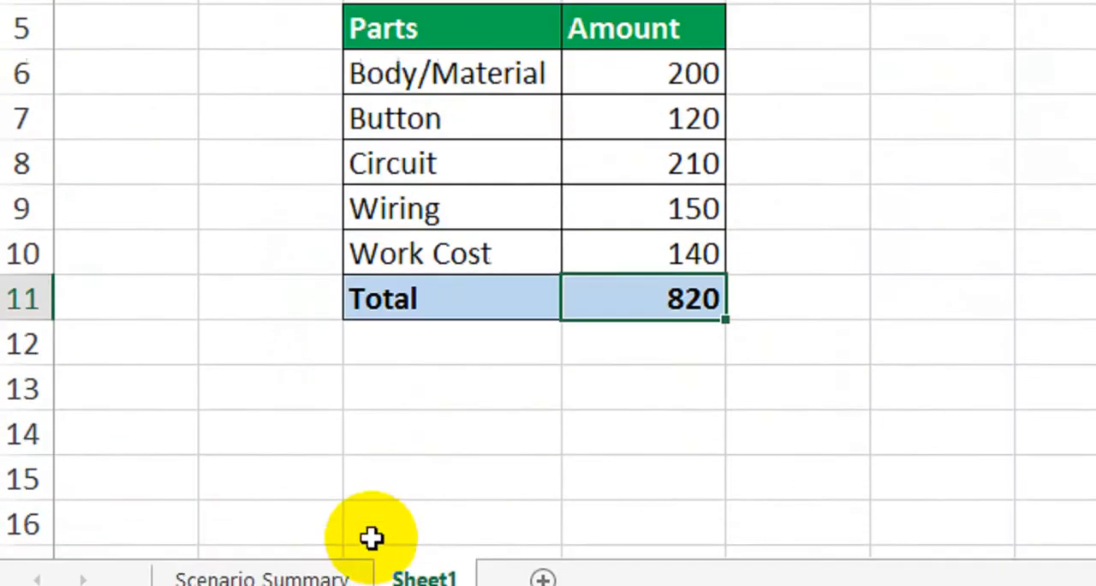
left_click(307, 525)
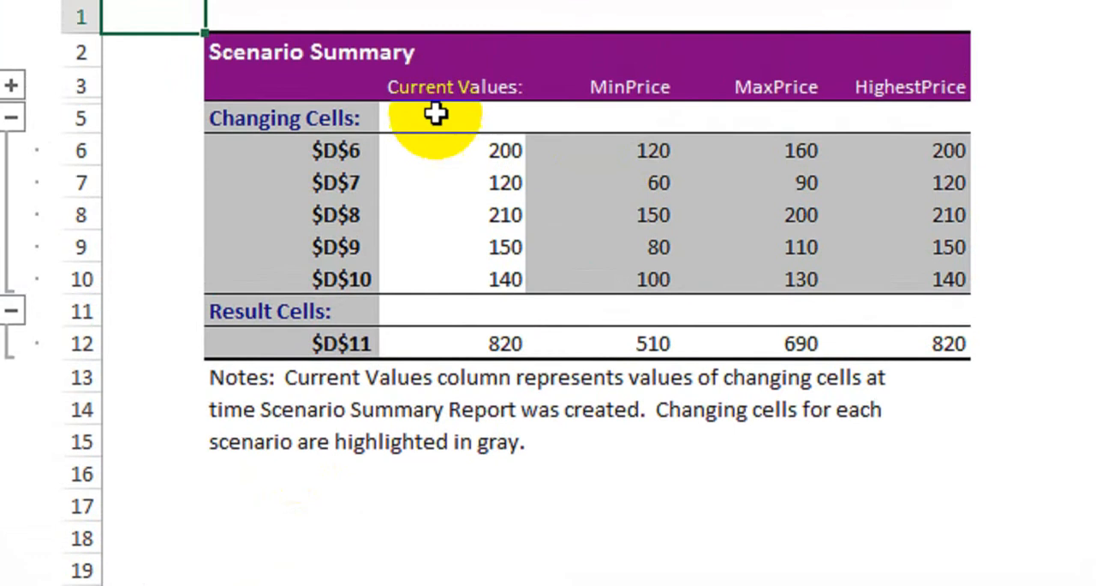
left_click_drag(460, 116, 461, 154)
left_click_drag(461, 212, 462, 304)
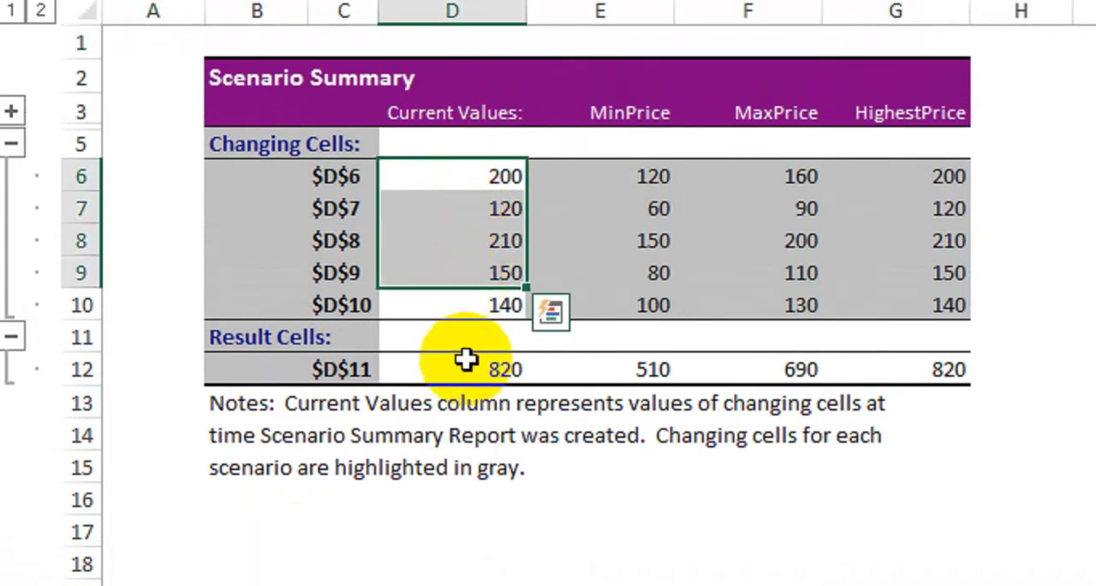
left_click(469, 372)
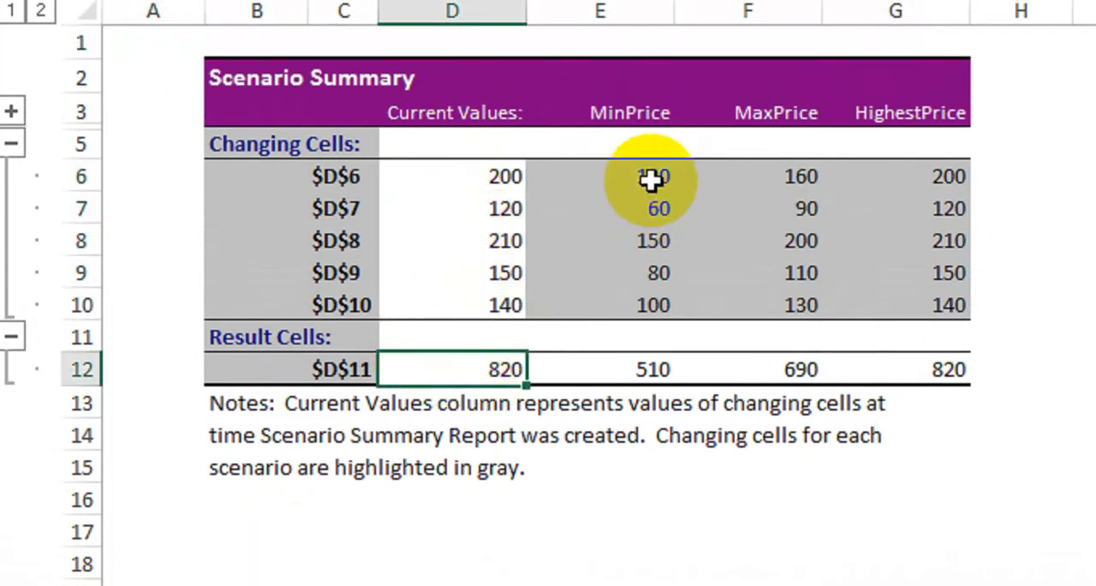
left_click_drag(651, 181, 651, 302)
left_click(637, 388)
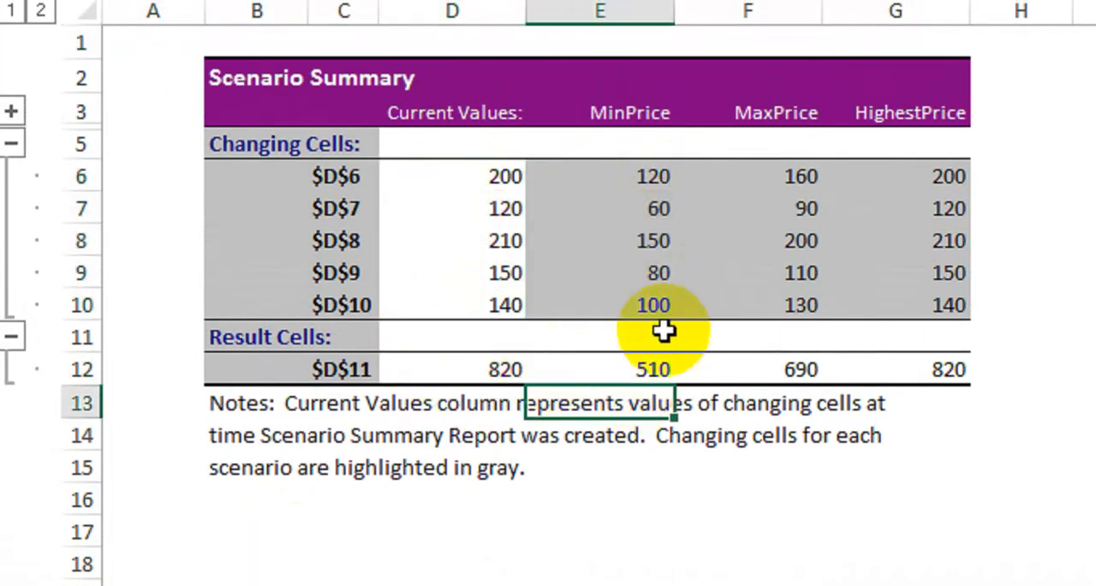
left_click_drag(779, 183, 784, 308)
left_click(805, 376)
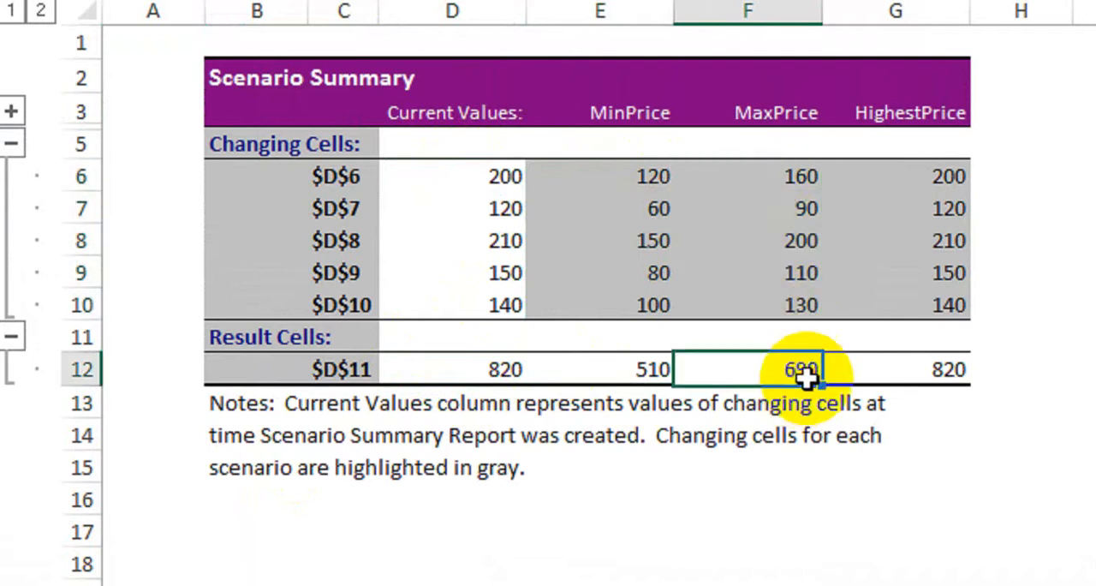
left_click(935, 179)
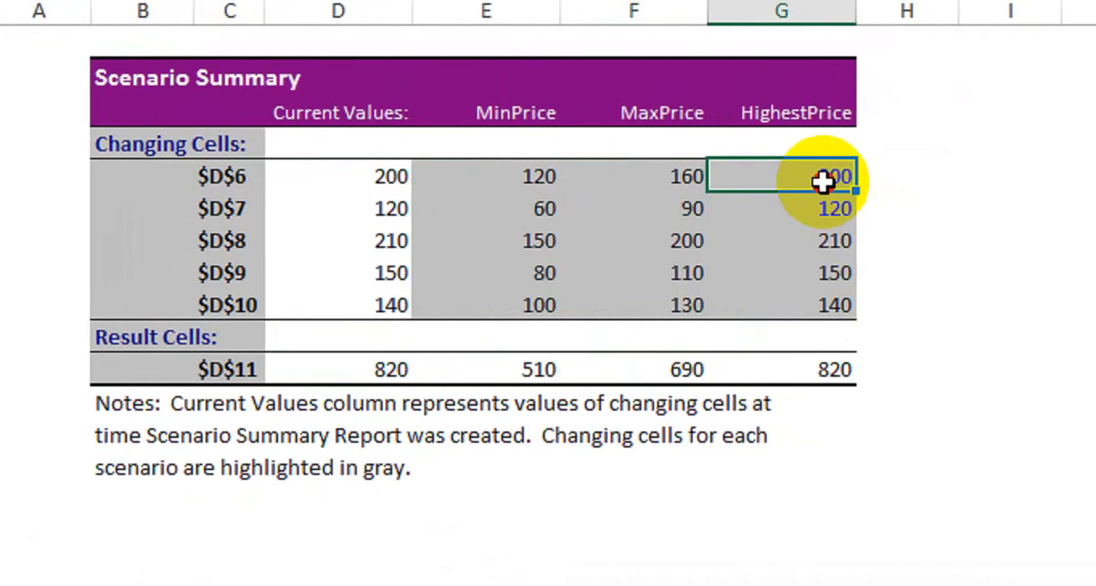
left_click_drag(823, 181, 823, 302)
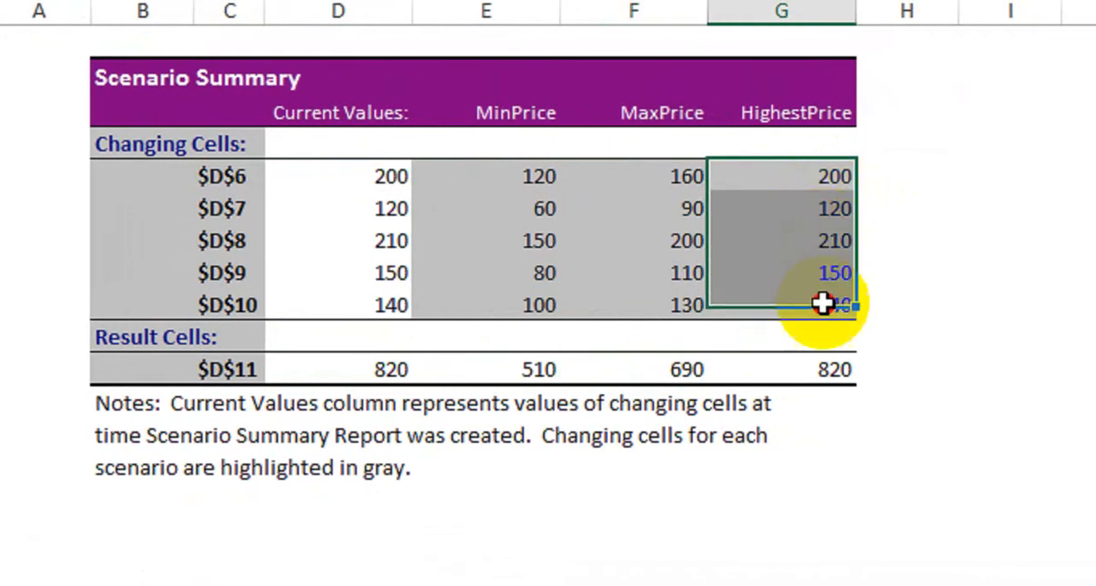
left_click(824, 364)
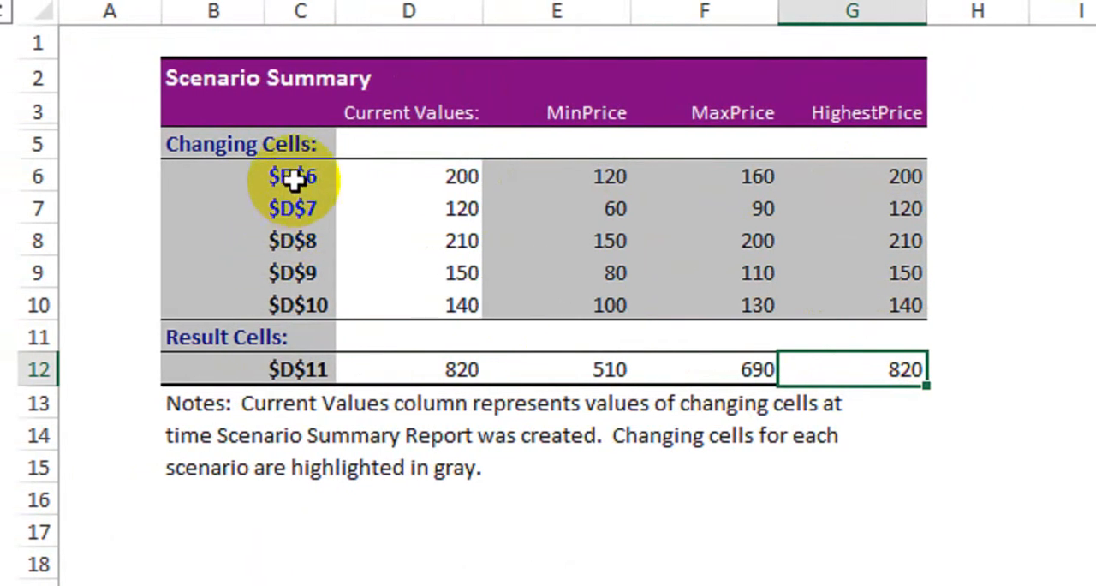
left_click_drag(293, 179, 833, 174)
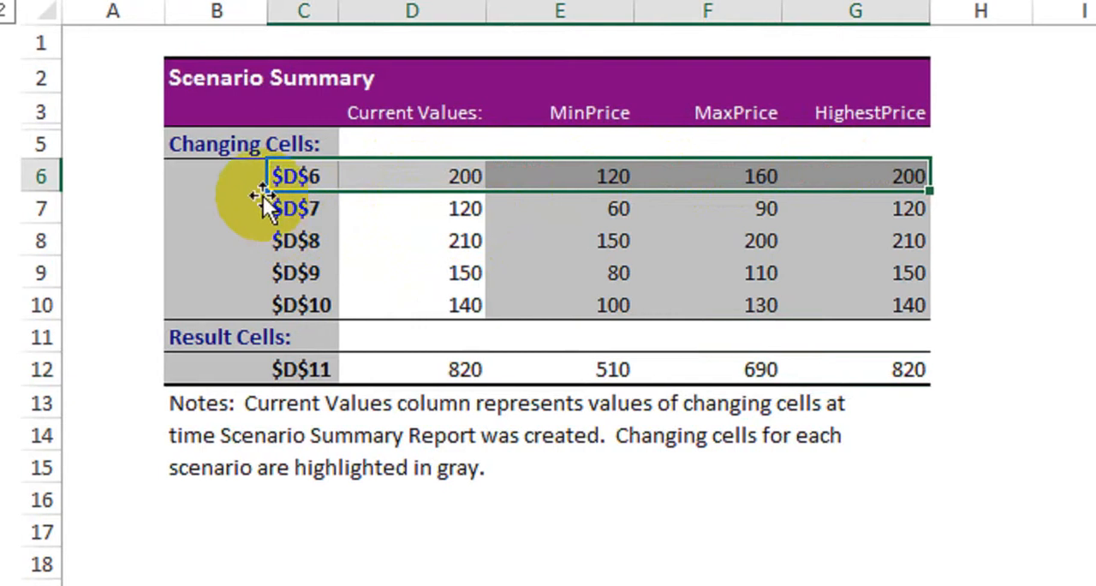
left_click(226, 179)
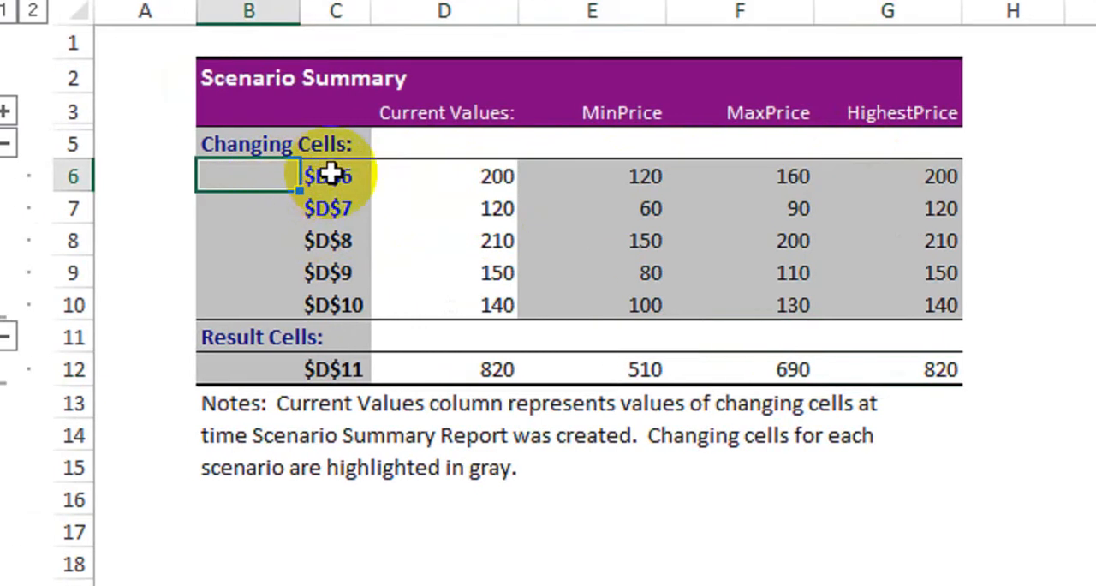
left_click_drag(333, 174, 323, 312)
left_click(528, 530)
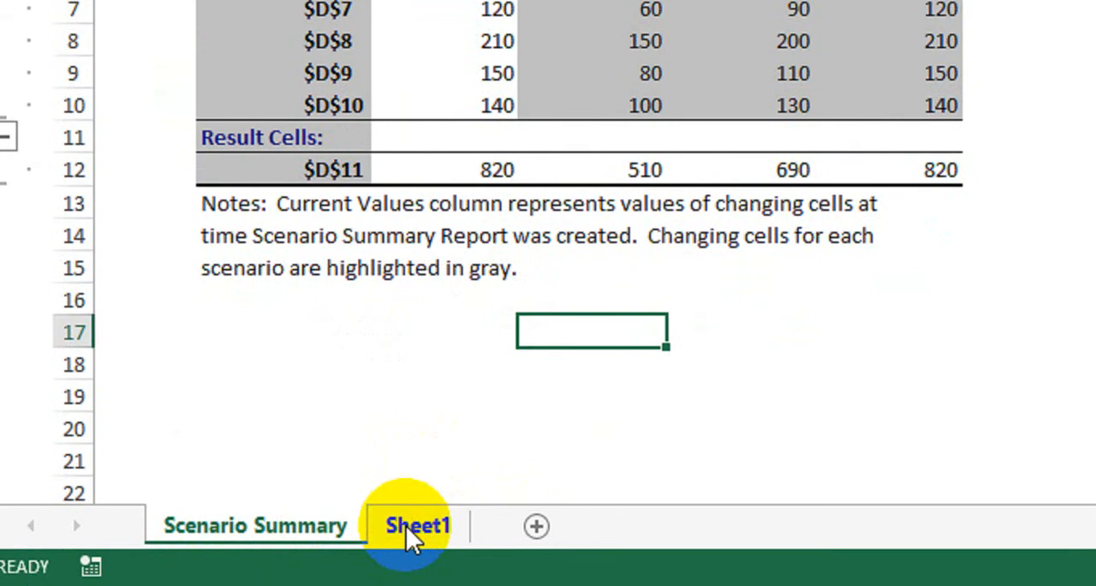
Return to Sheet1 and select the Body/Material amount in cell D6
left_click(406, 526)
left_click(785, 312)
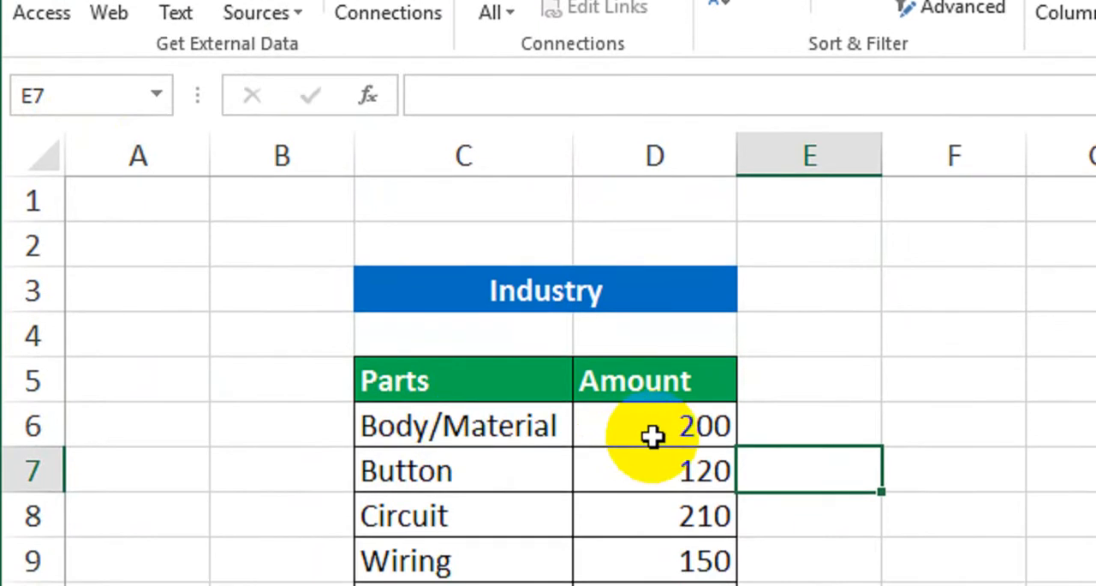
left_click(651, 435)
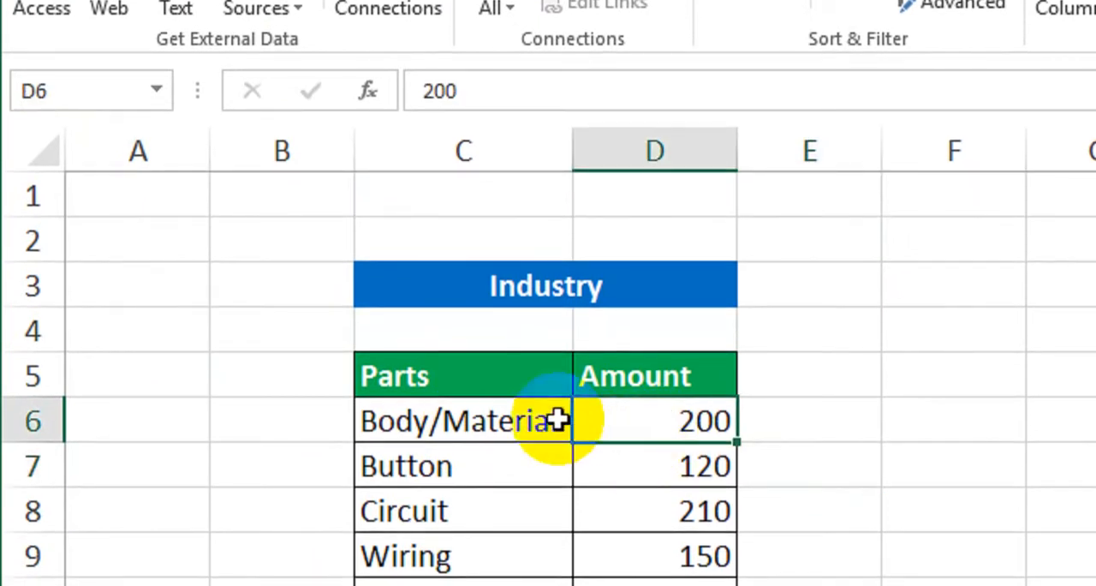
left_click(108, 101)
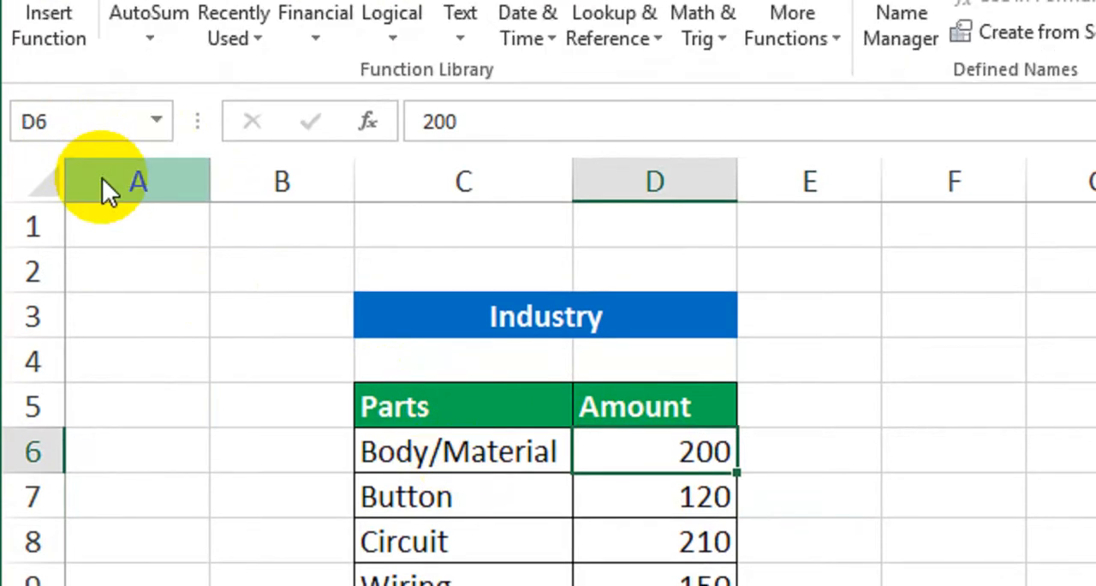
key("a")
key("a")
key("Return")
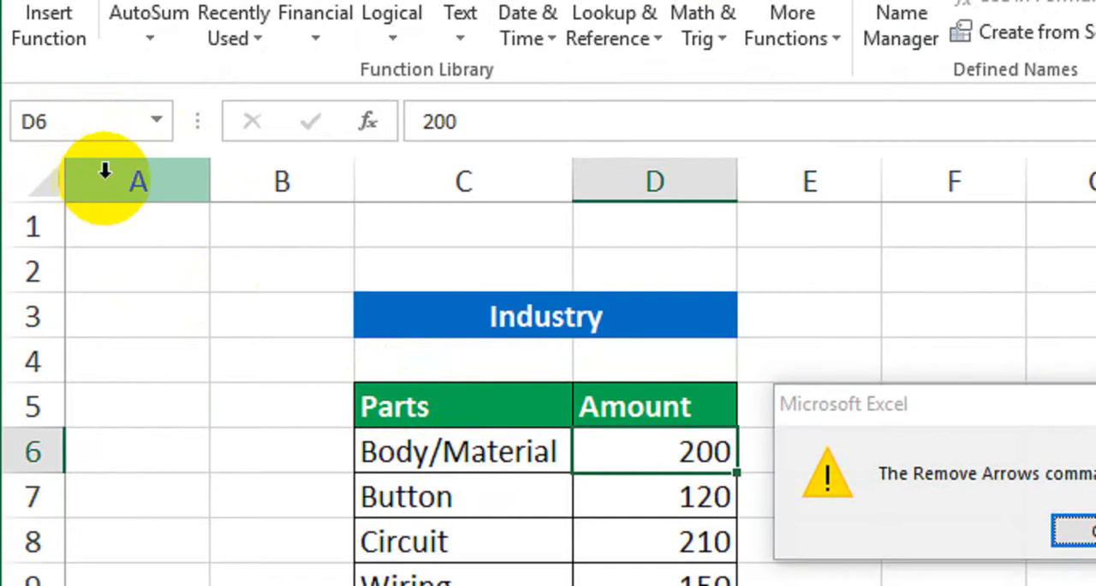
Name the amount cells D6, D7 and D8 as Body, Button and Circuit
left_click(97, 118)
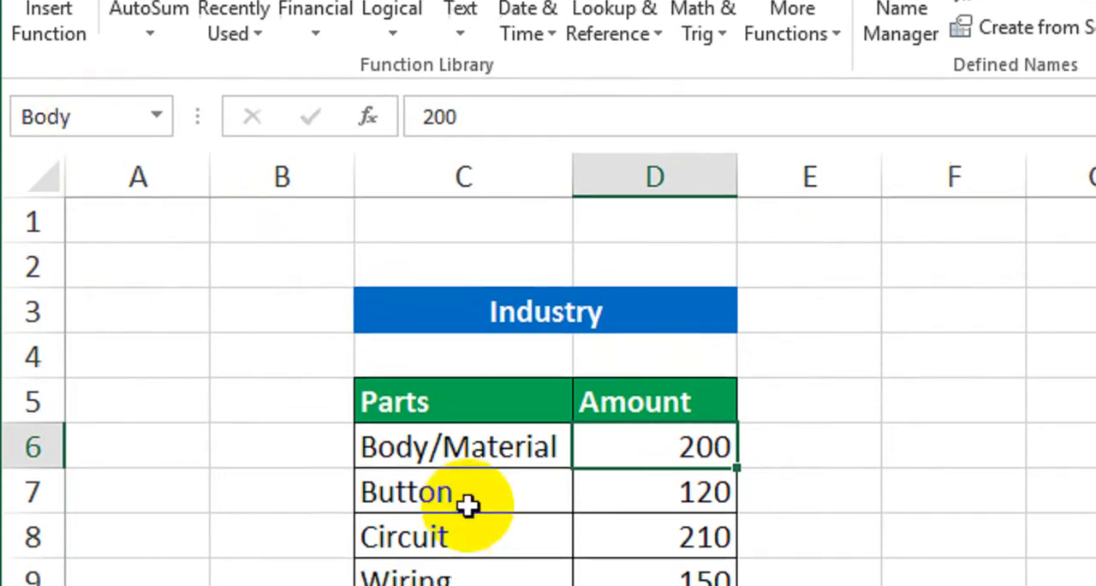
left_click(626, 535)
left_click(87, 145)
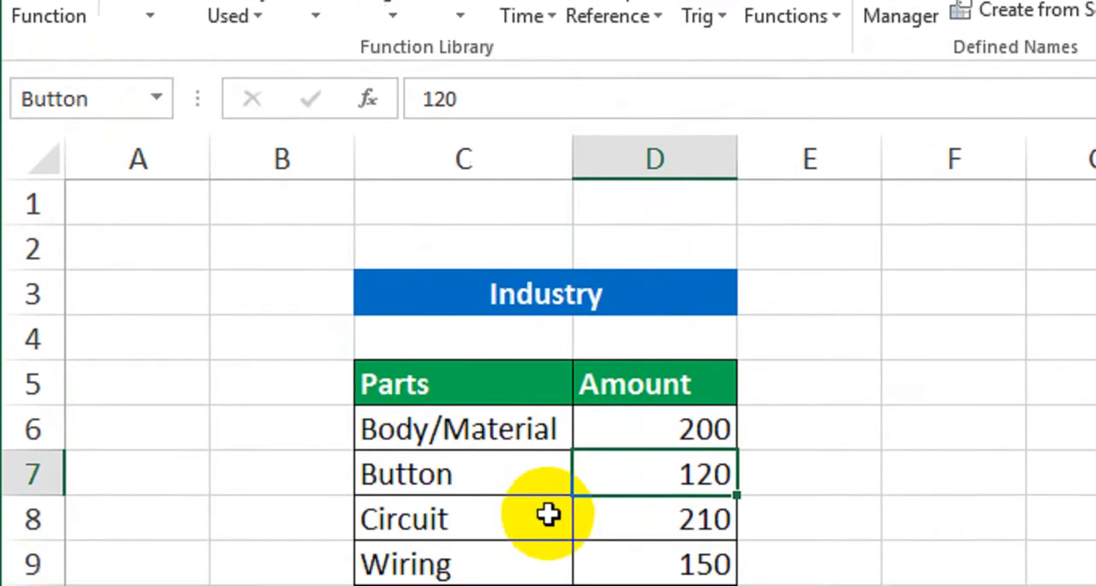
left_click(591, 569)
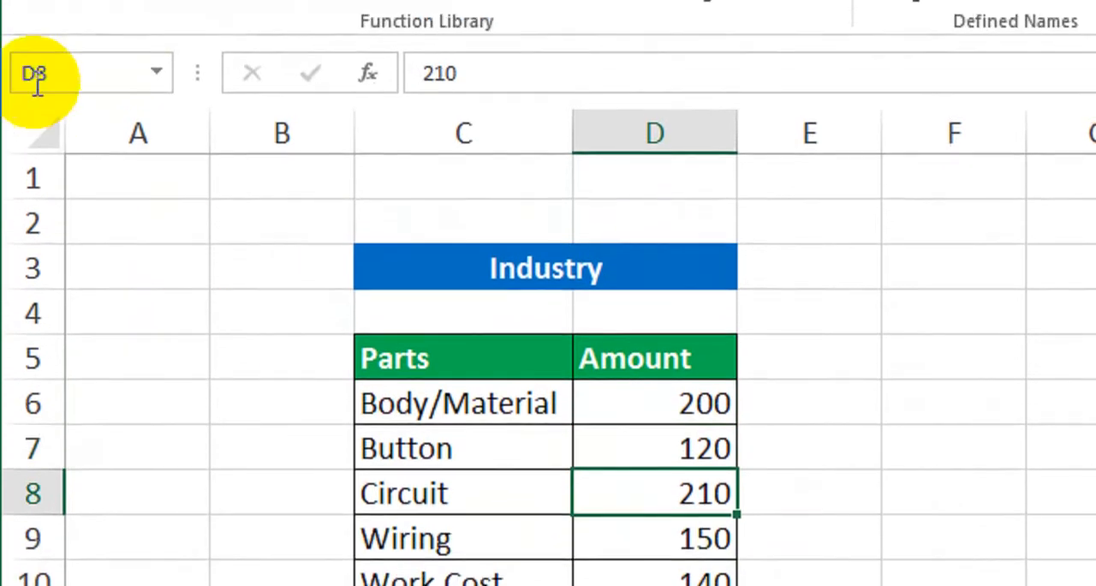
left_click(61, 152)
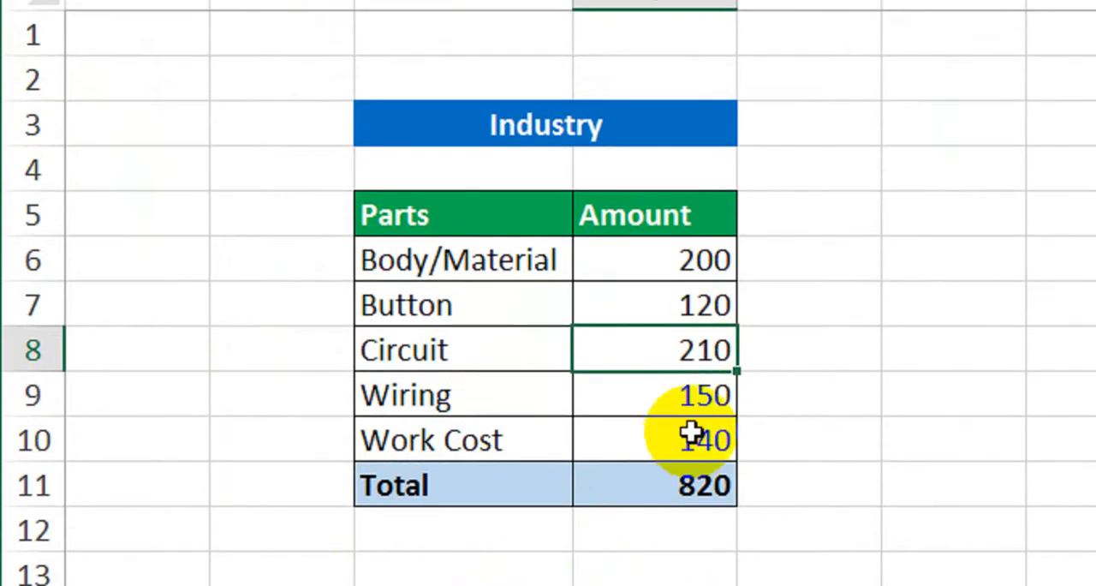
Name the Wiring amount cell D9 as Wiring and the Work Cost amount cell D10 as Labour
left_click(676, 397)
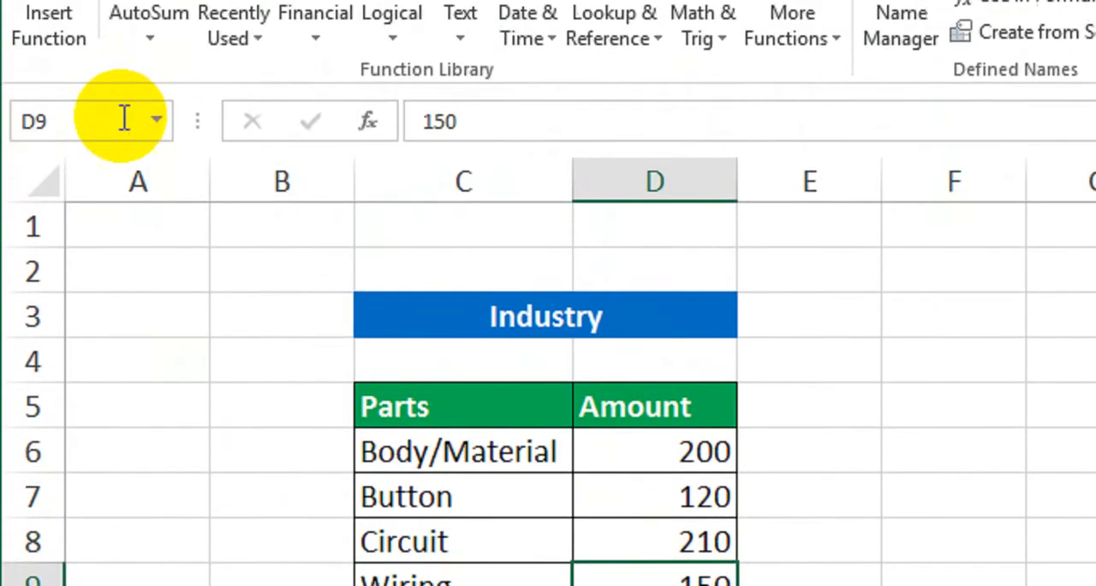
left_click(123, 142)
type("Wir")
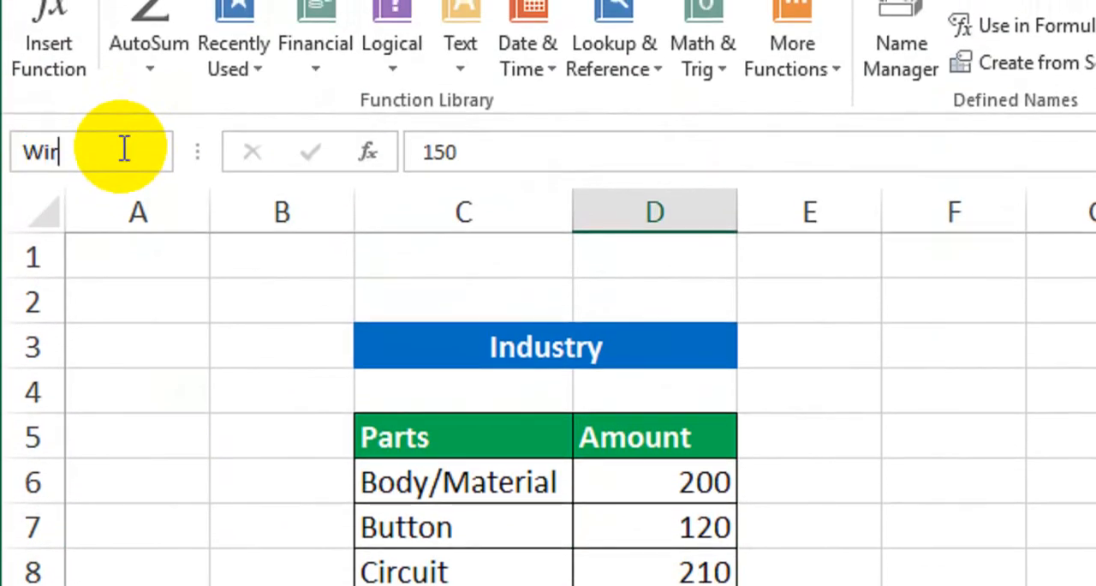
type("ing")
key("Return")
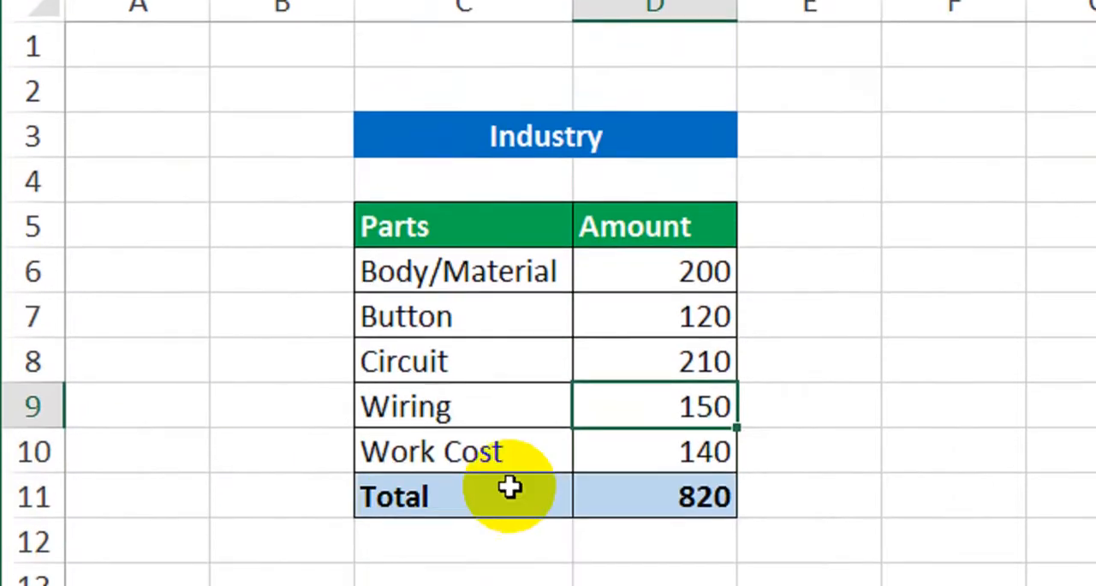
left_click(639, 437)
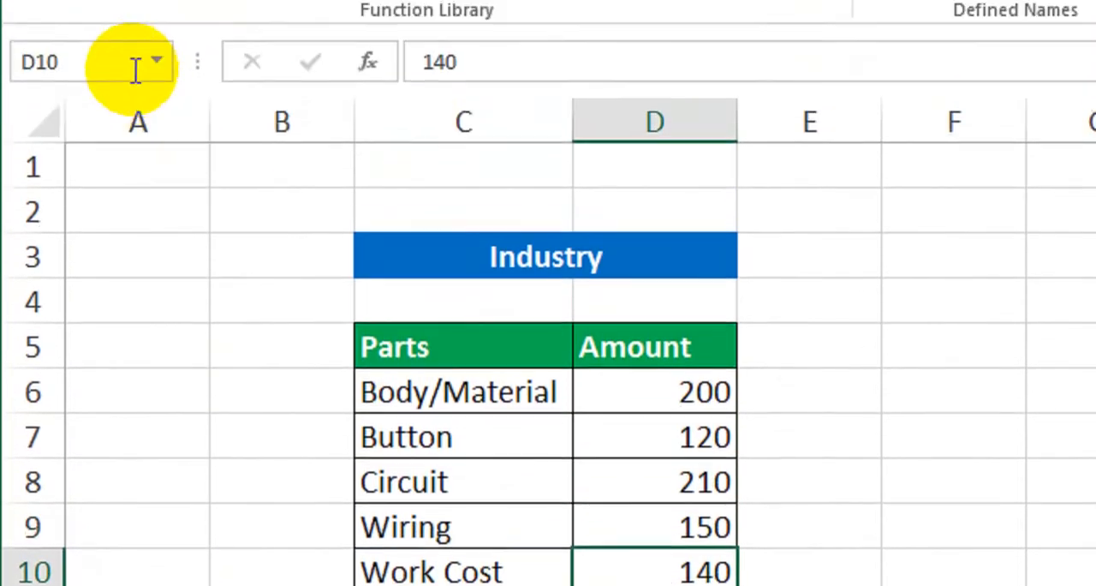
left_click(136, 69)
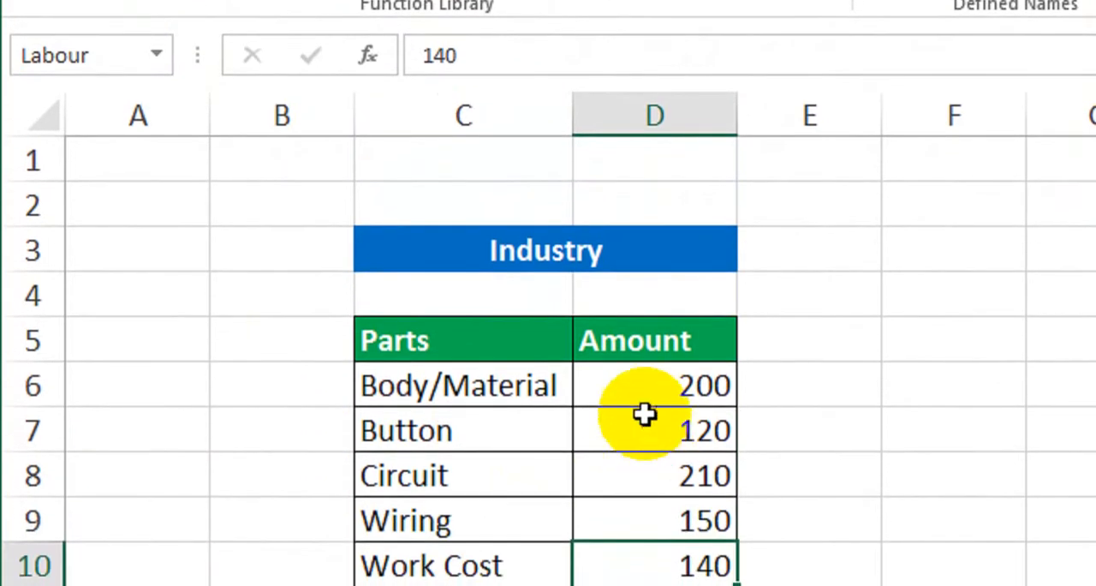
Check the names assigned to the Button, Circuit, Wiring and Work Cost amount cells
left_click(668, 441)
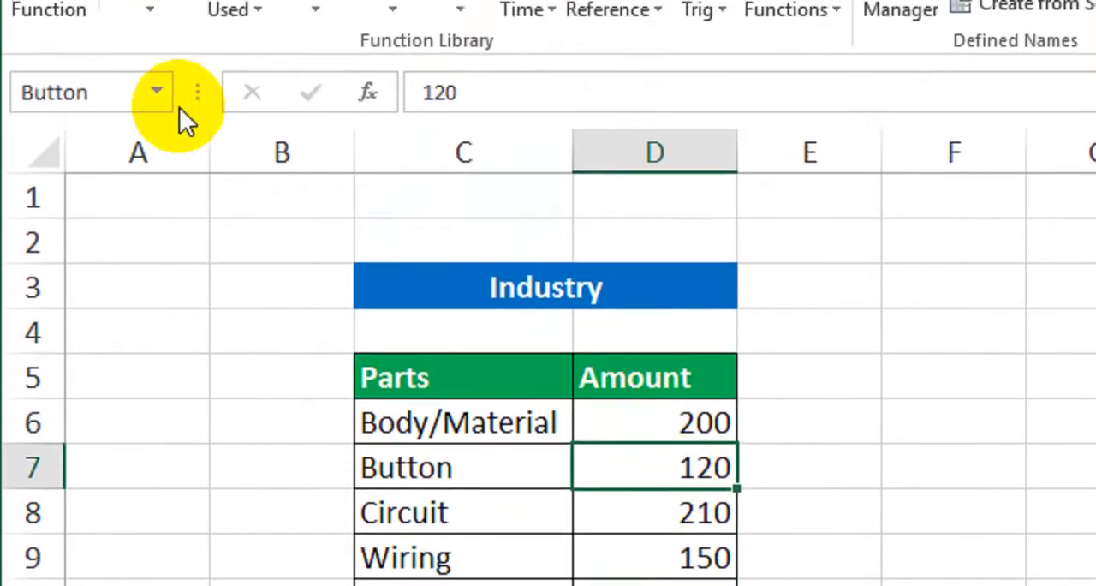
left_click(638, 482)
left_click(630, 524)
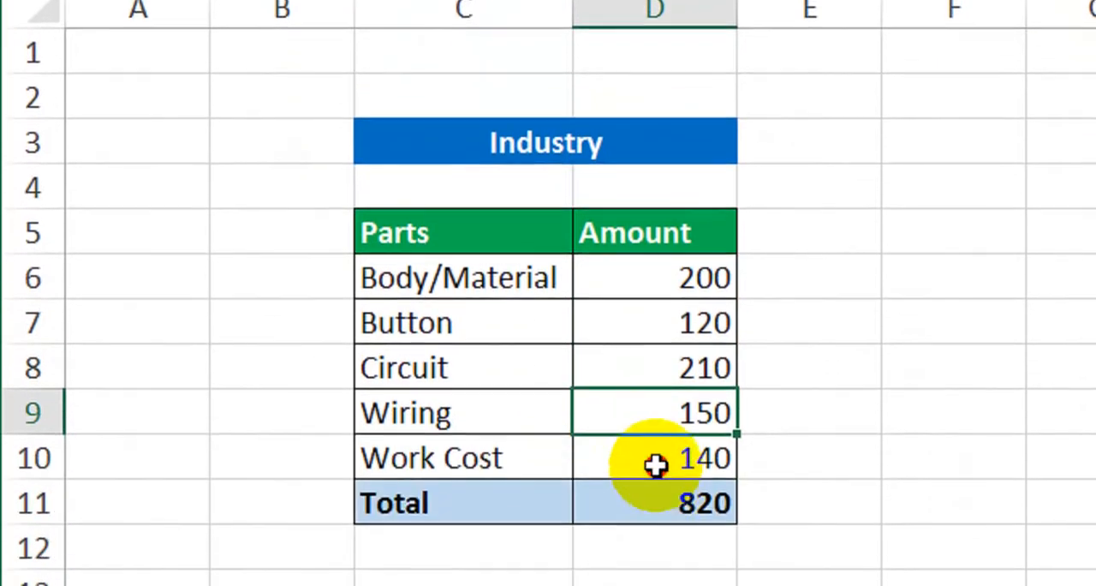
left_click(656, 567)
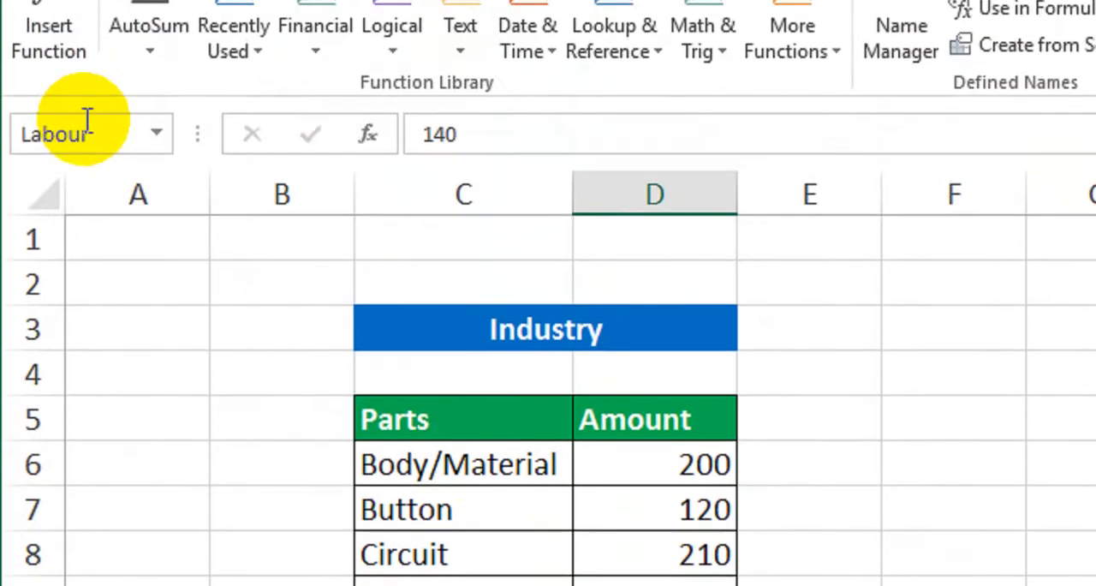
left_click(808, 488)
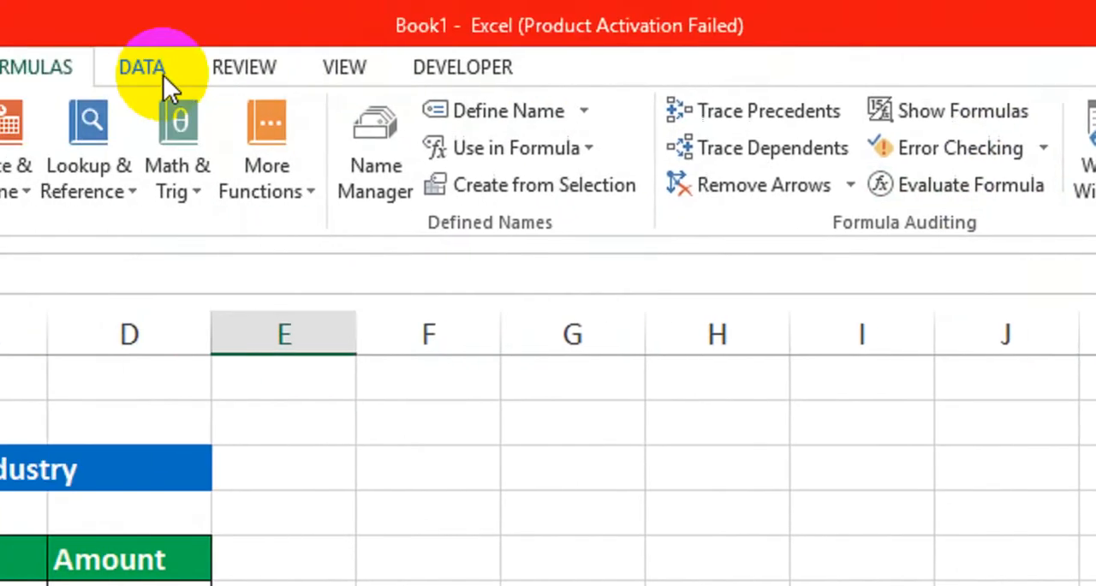
Generate a new Scenario Summary report from the Scenario Manager with D11 as the result cell
left_click(163, 75)
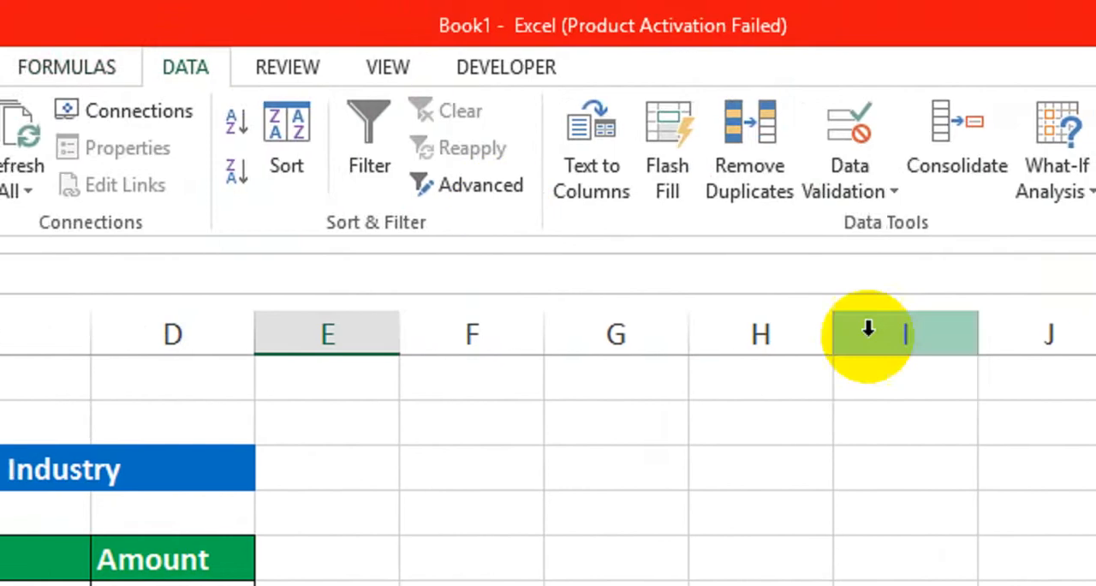
left_click(822, 204)
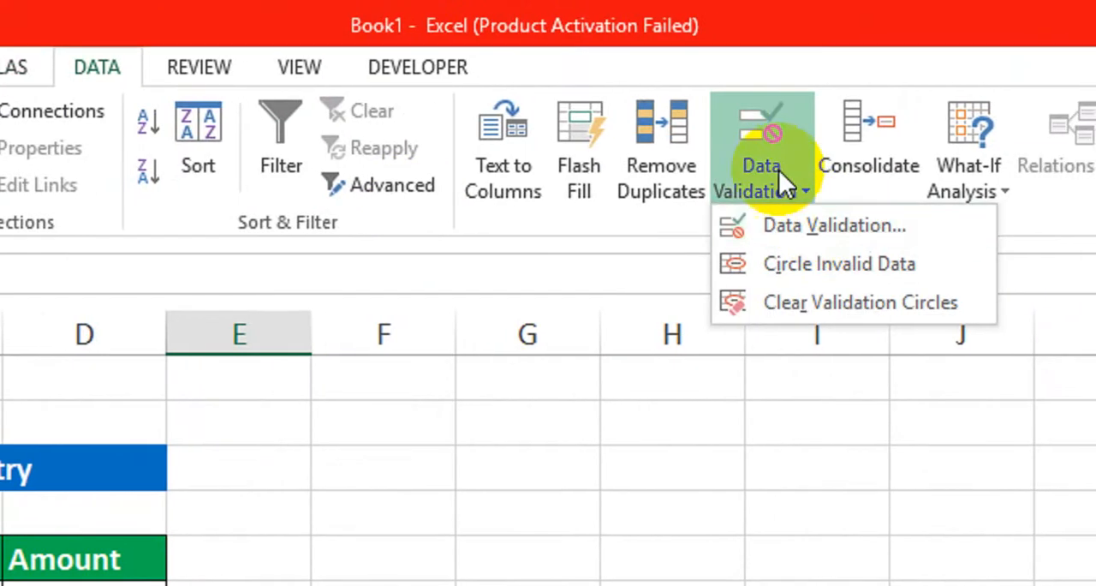
left_click(1013, 190)
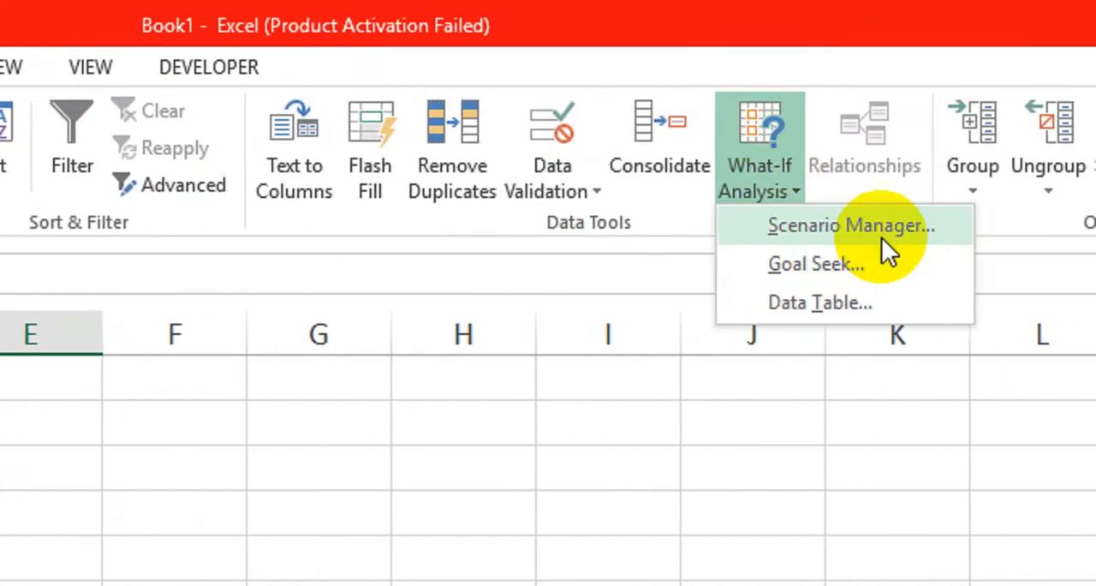
left_click(843, 225)
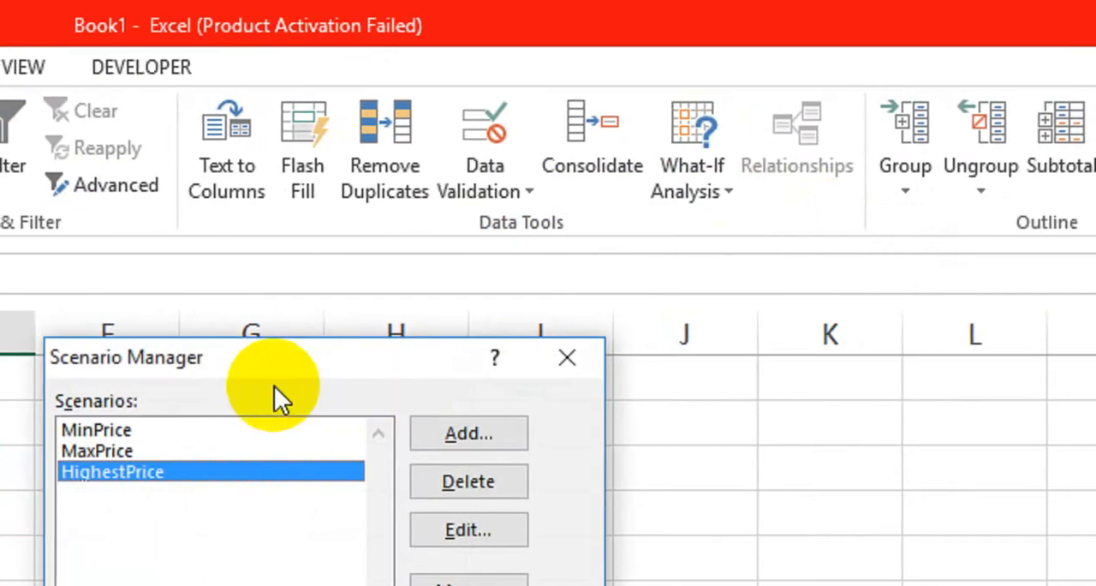
left_click_drag(279, 370, 343, 347)
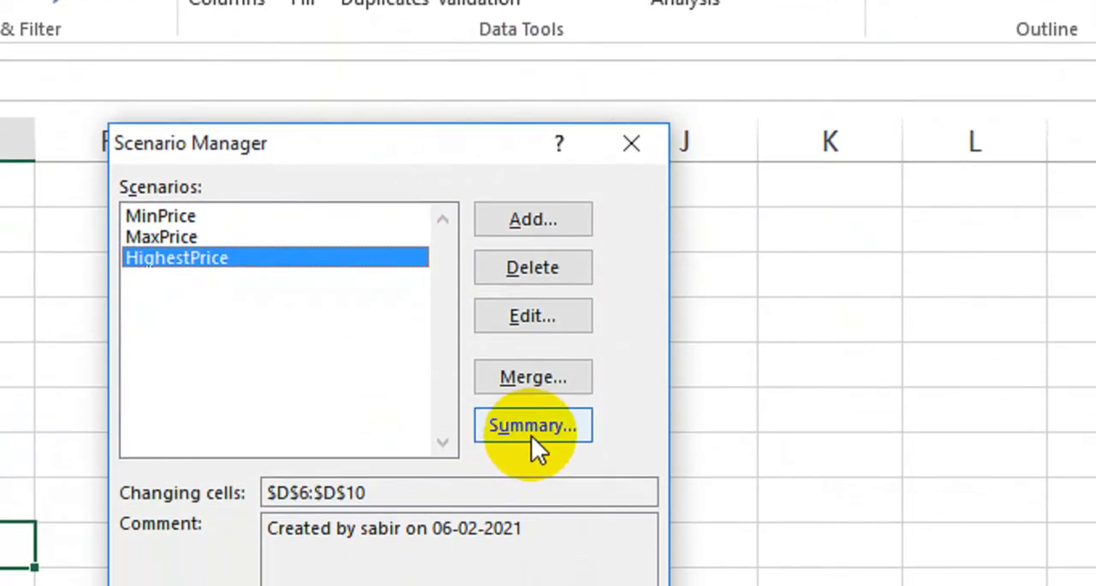
left_click(531, 426)
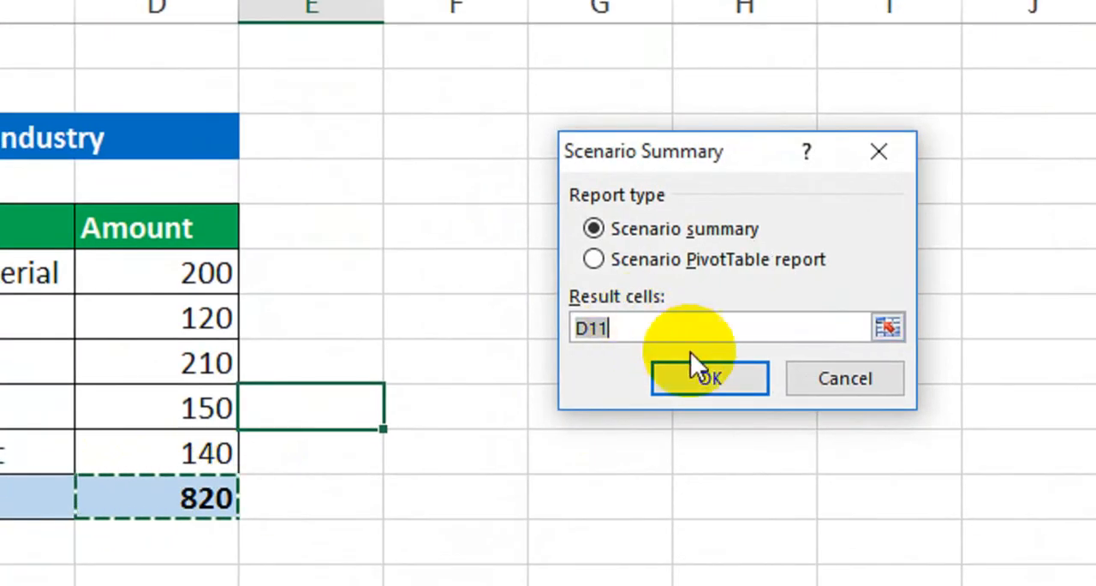
left_click(706, 378)
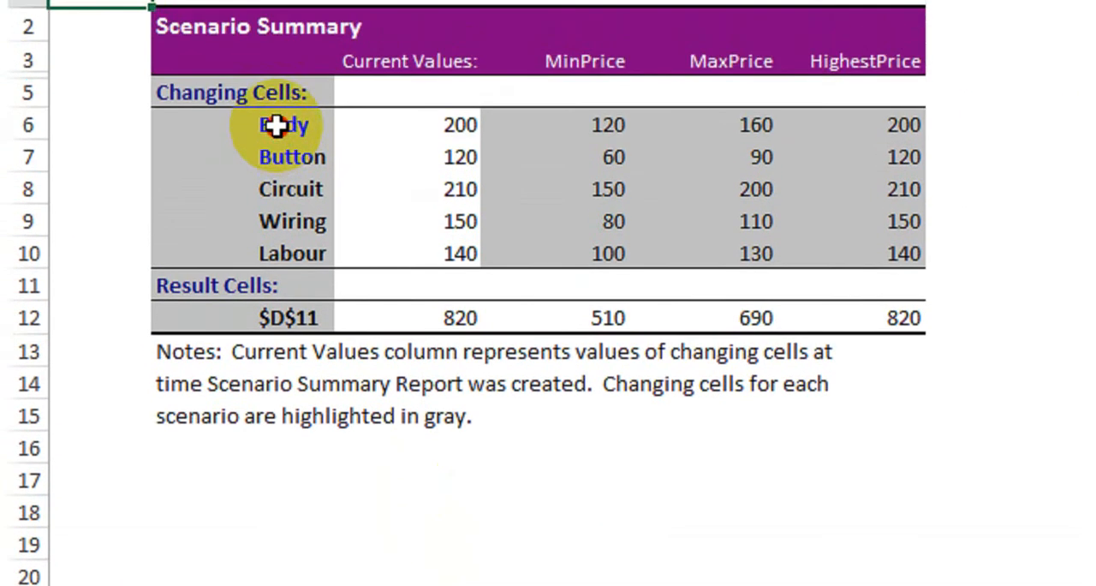
Examine the named changing cells in the new summary and compare their values across MinPrice, MaxPrice and HighestPrice
left_click(276, 68)
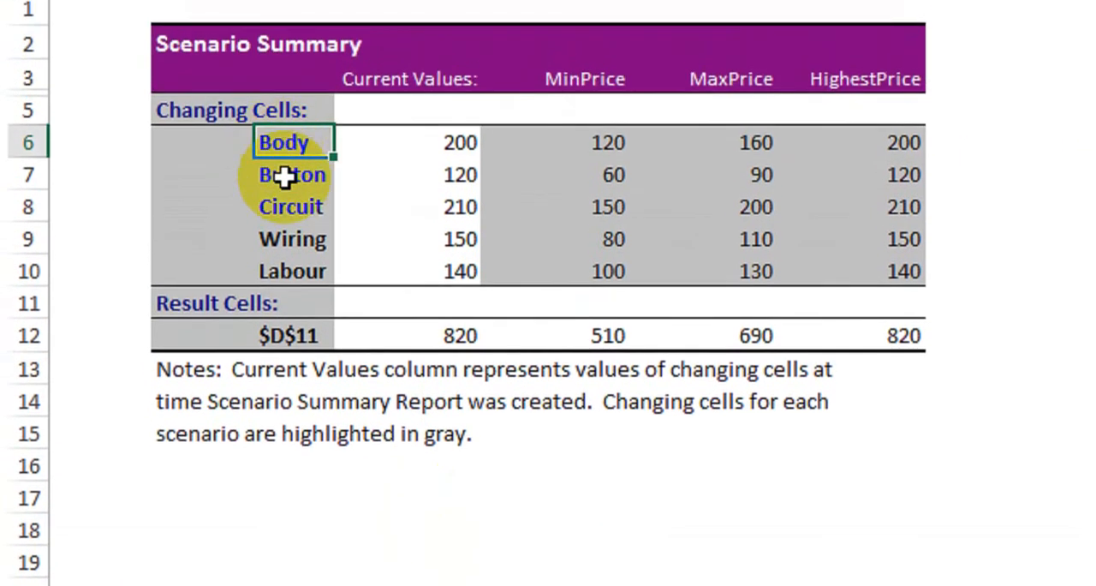
left_click_drag(290, 147, 416, 144)
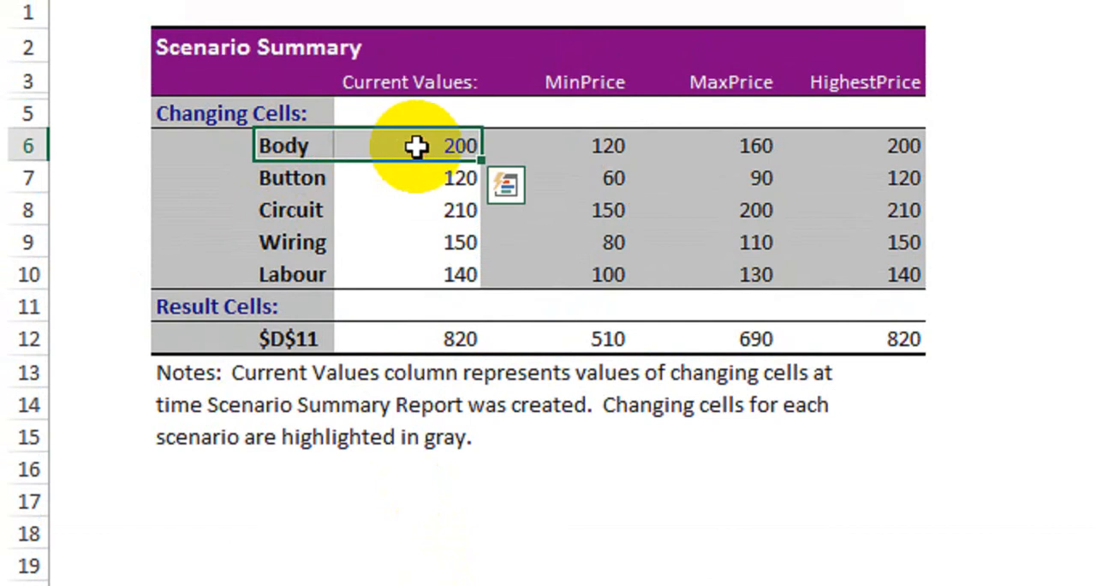
left_click(579, 151)
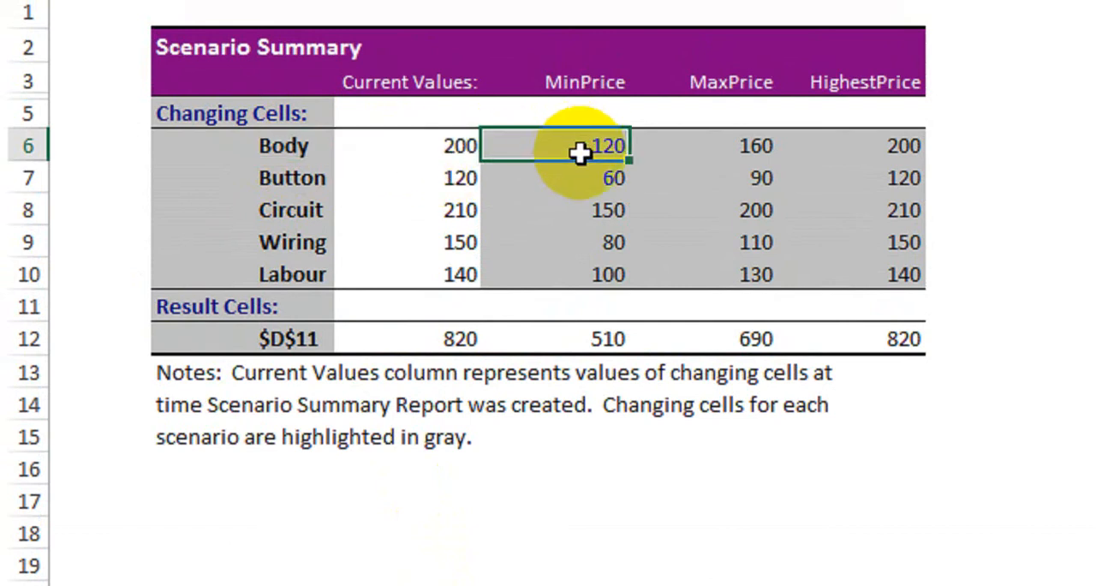
left_click(707, 151)
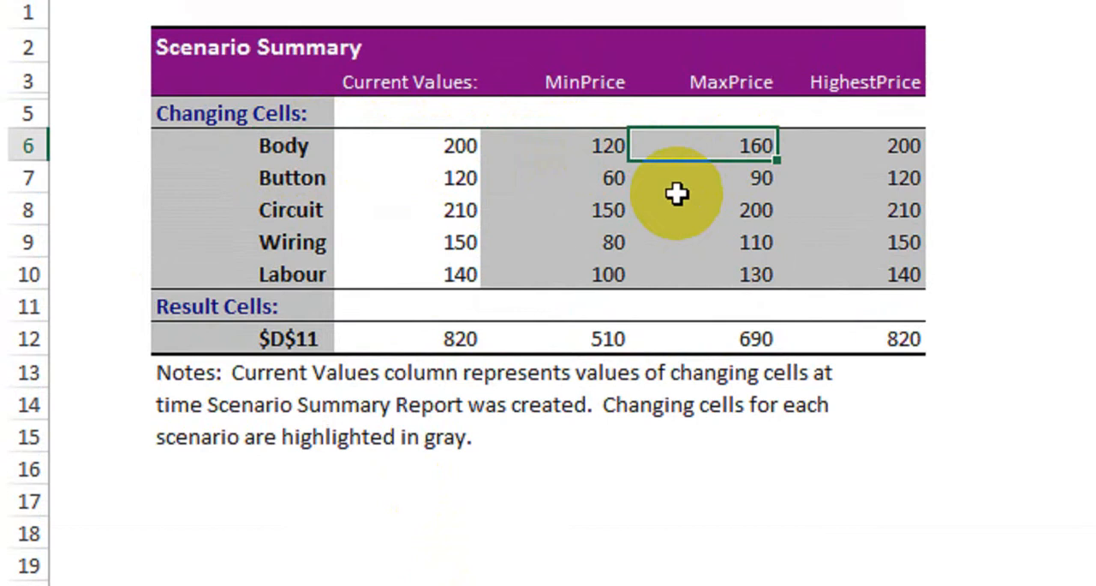
left_click(879, 150)
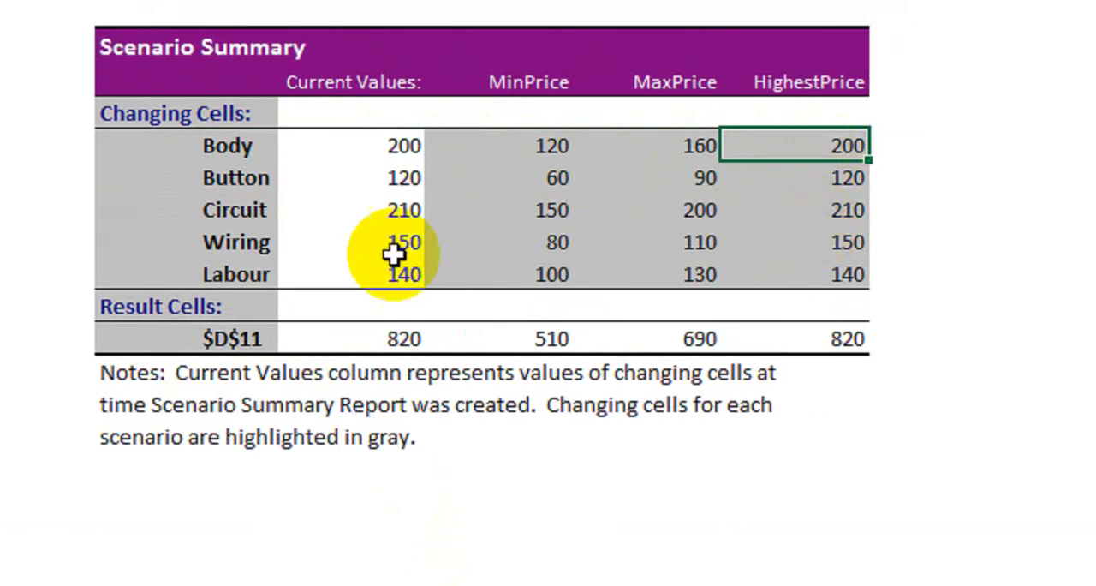
left_click(299, 179)
left_click(527, 214)
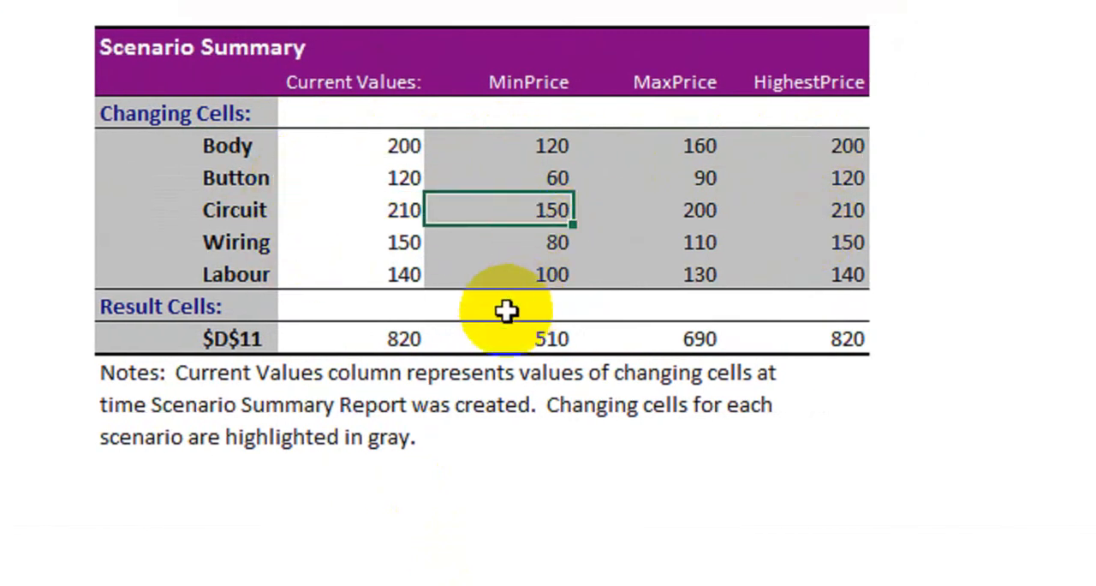
Compare the D11 result totals for the three scenarios and review the whole summary table
left_click(557, 341)
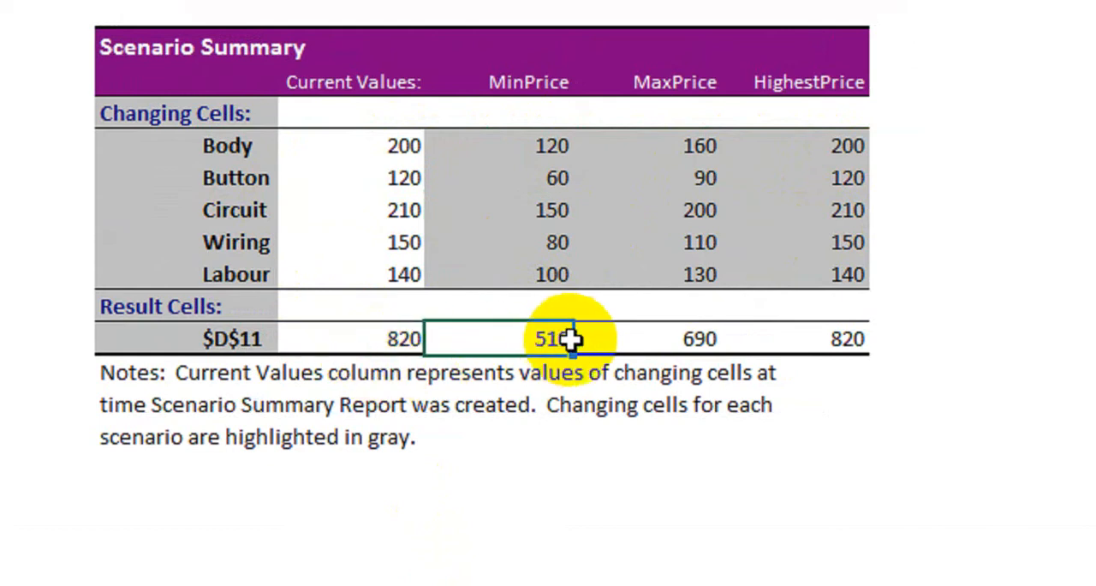
left_click(677, 347)
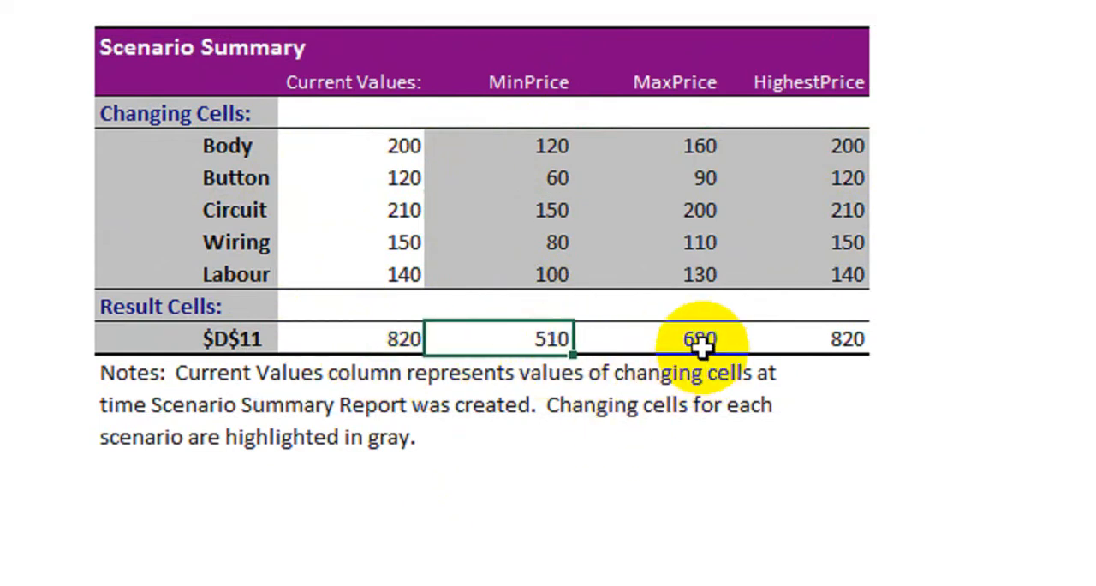
left_click(828, 341)
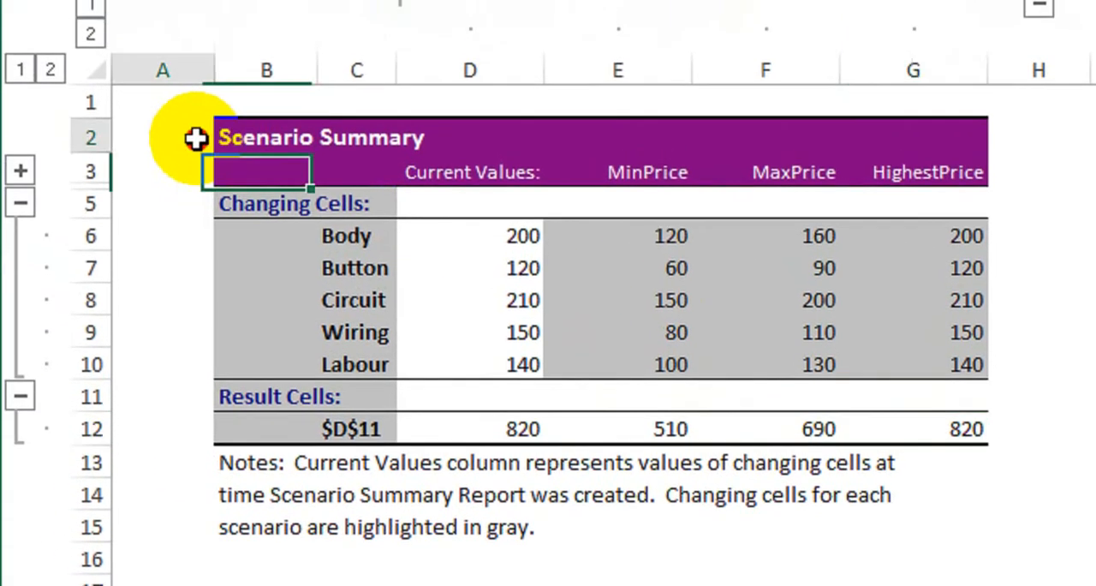
left_click_drag(195, 139, 1036, 467)
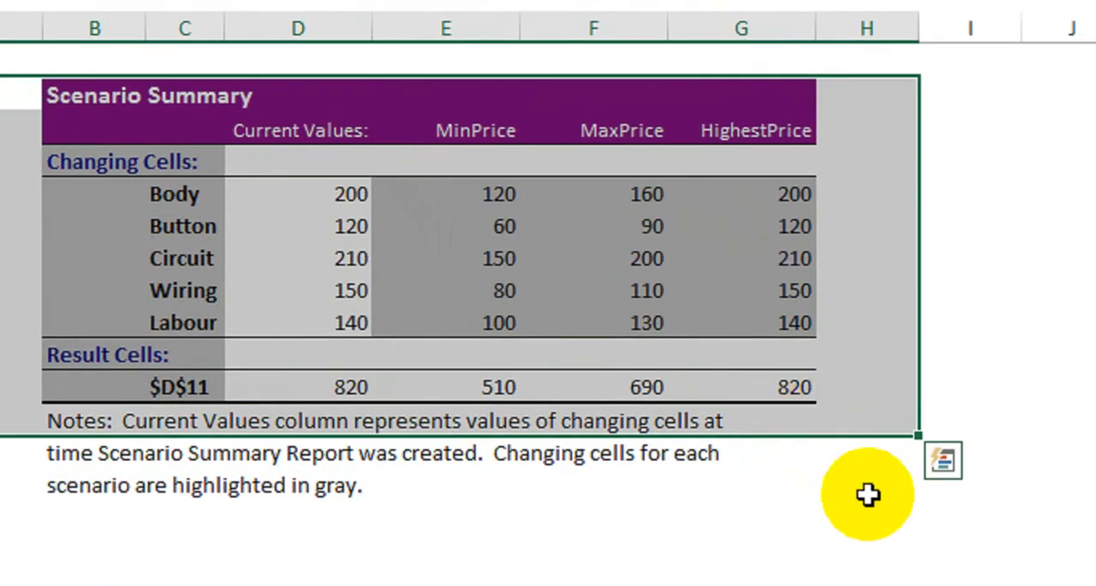
left_click(869, 500)
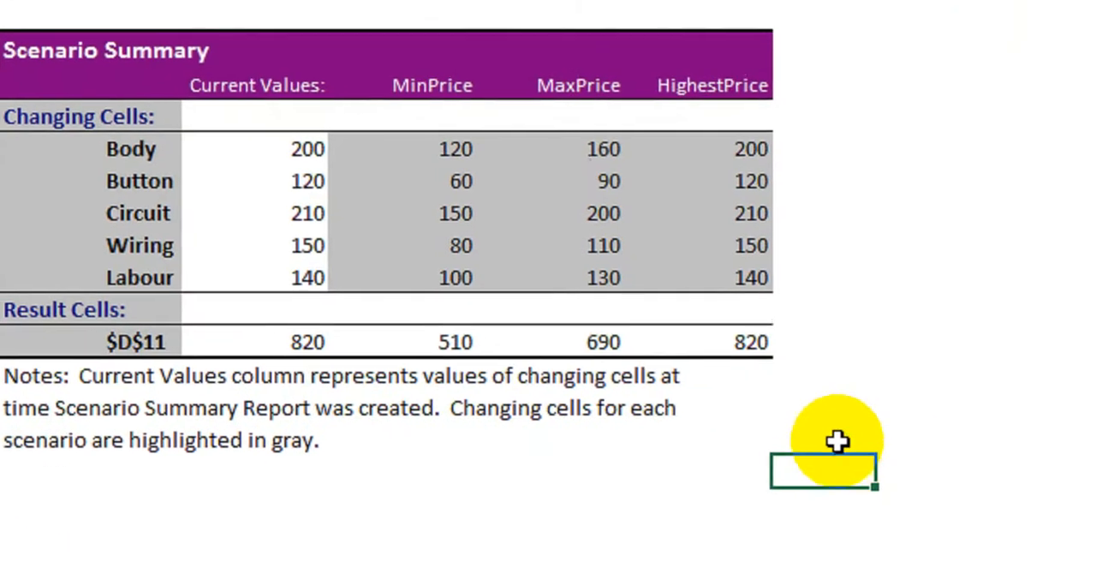